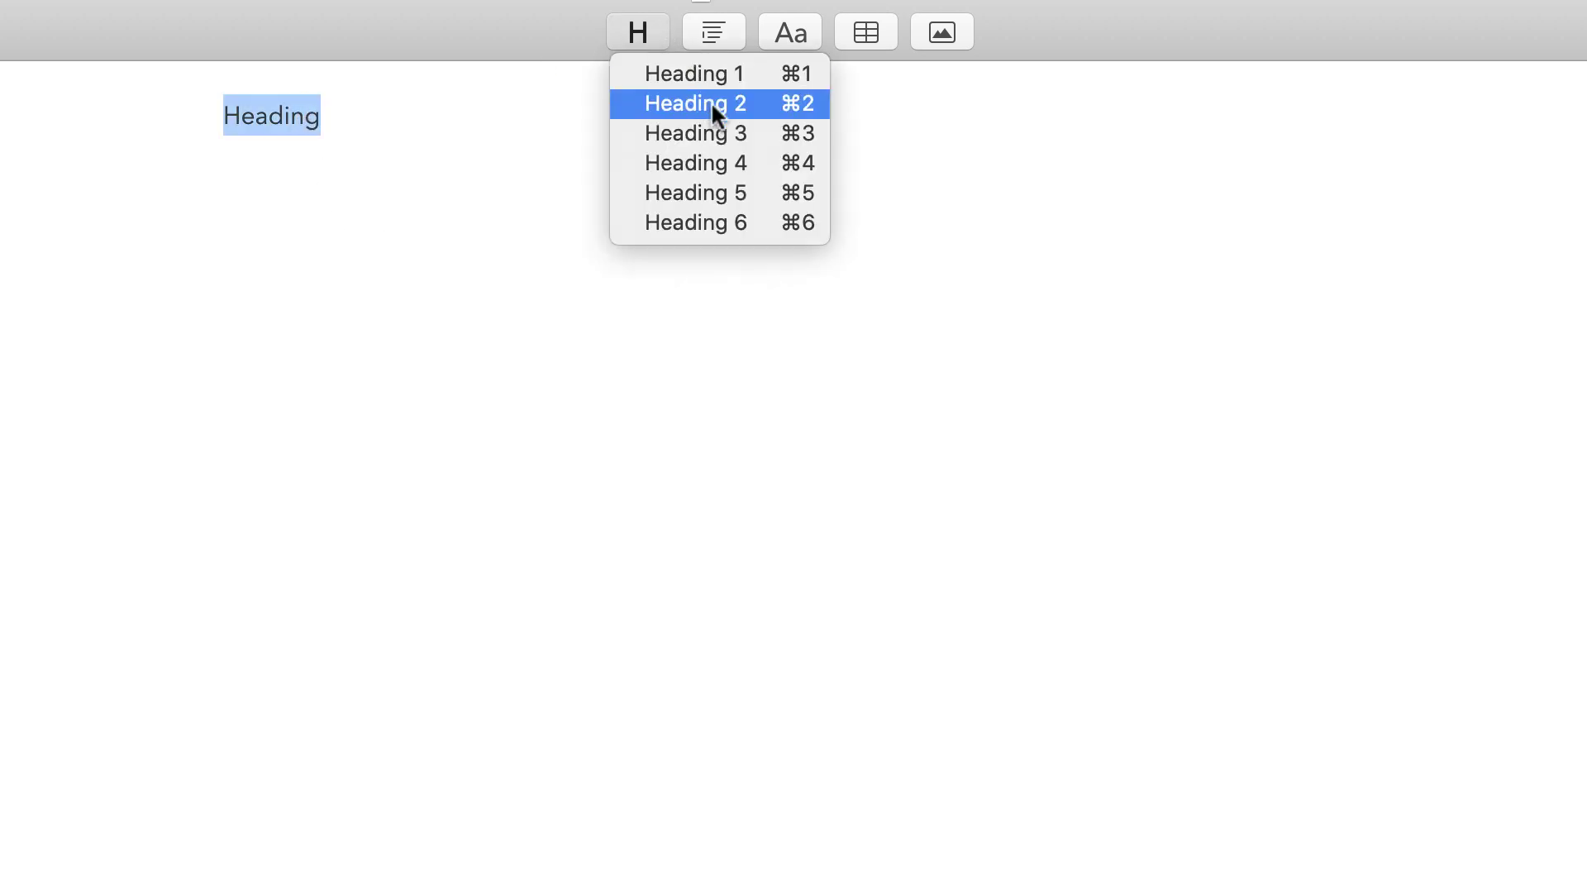
# Make the selected 'Heading' text at the top of the note a Heading 2.
pyautogui.click(697, 105)
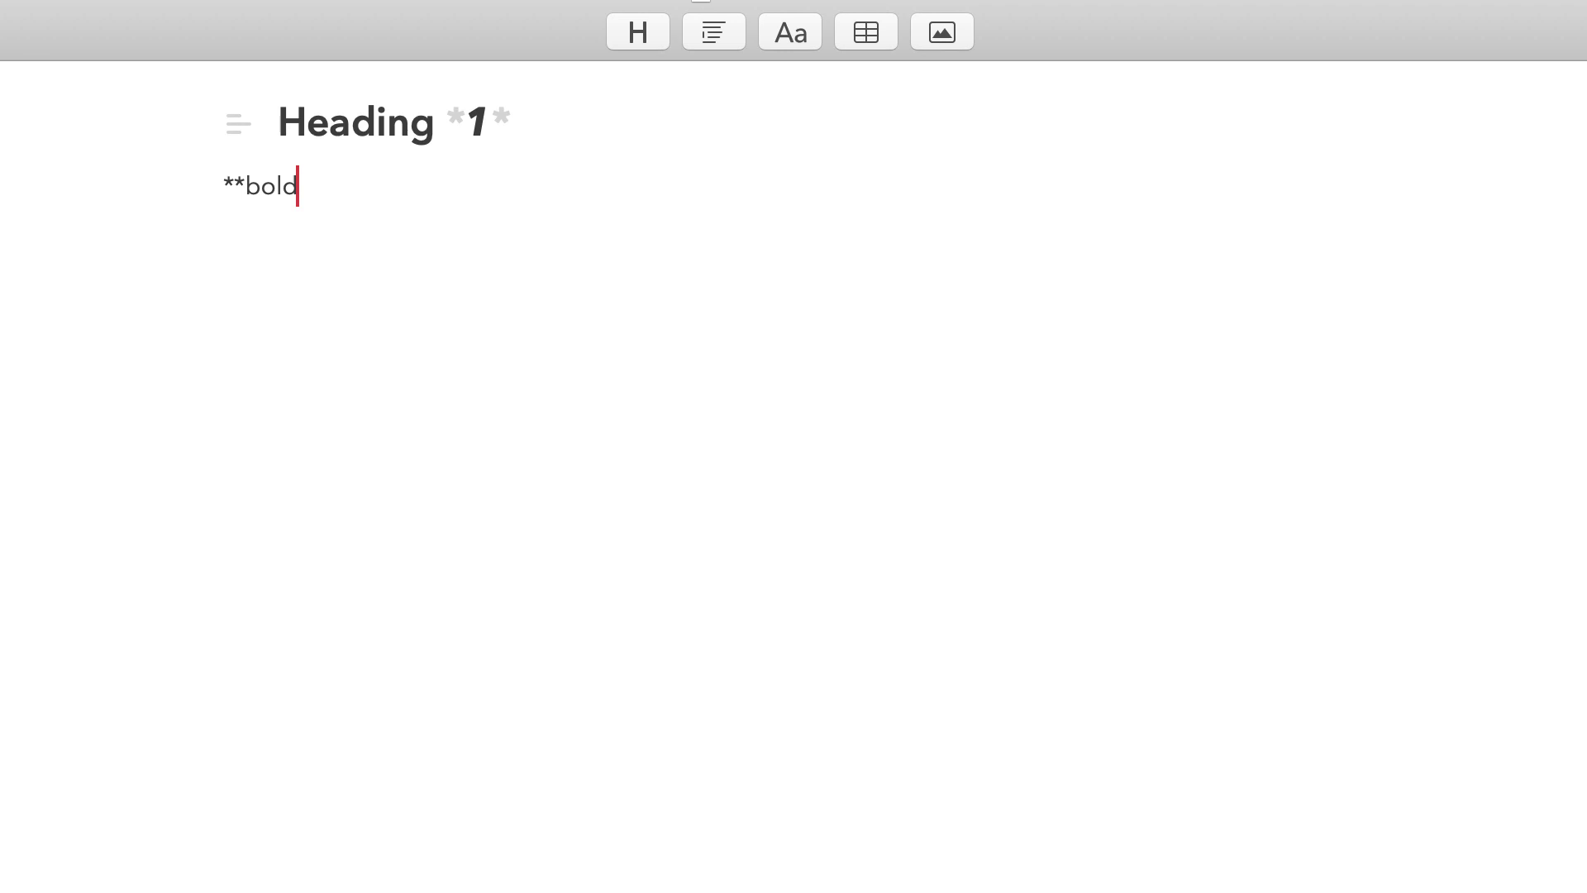
# Type a line with **bold** in Markdown, fix the stray ampersand, and add an italic *I*.
pyautogui.write('&')
pyautogui.press('BackSpace')
pyautogui.write('**')
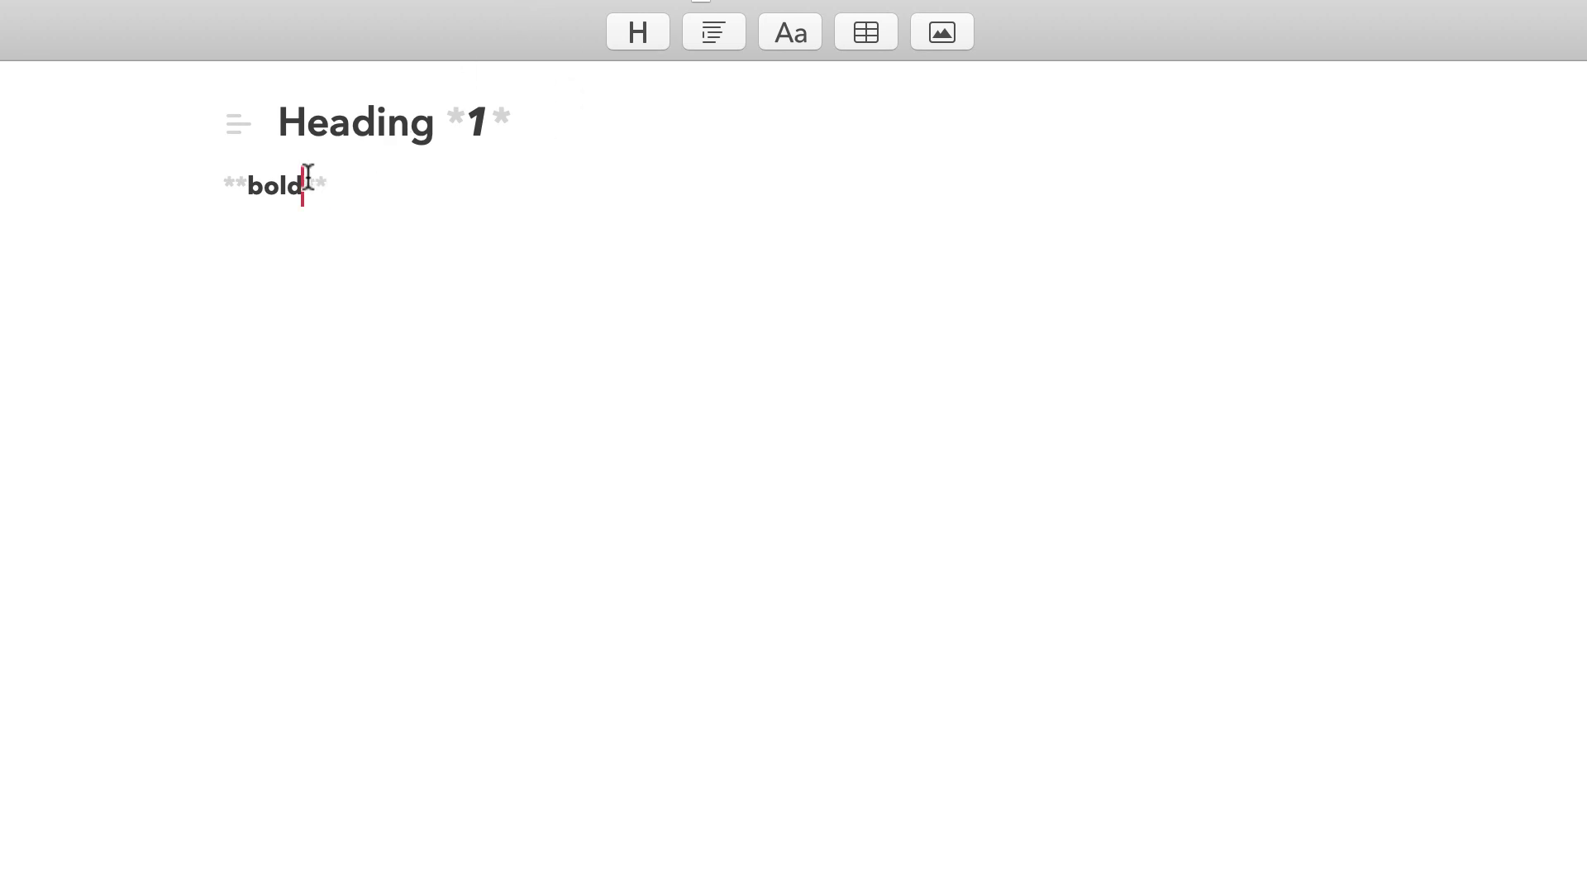
pyautogui.write('*I*')
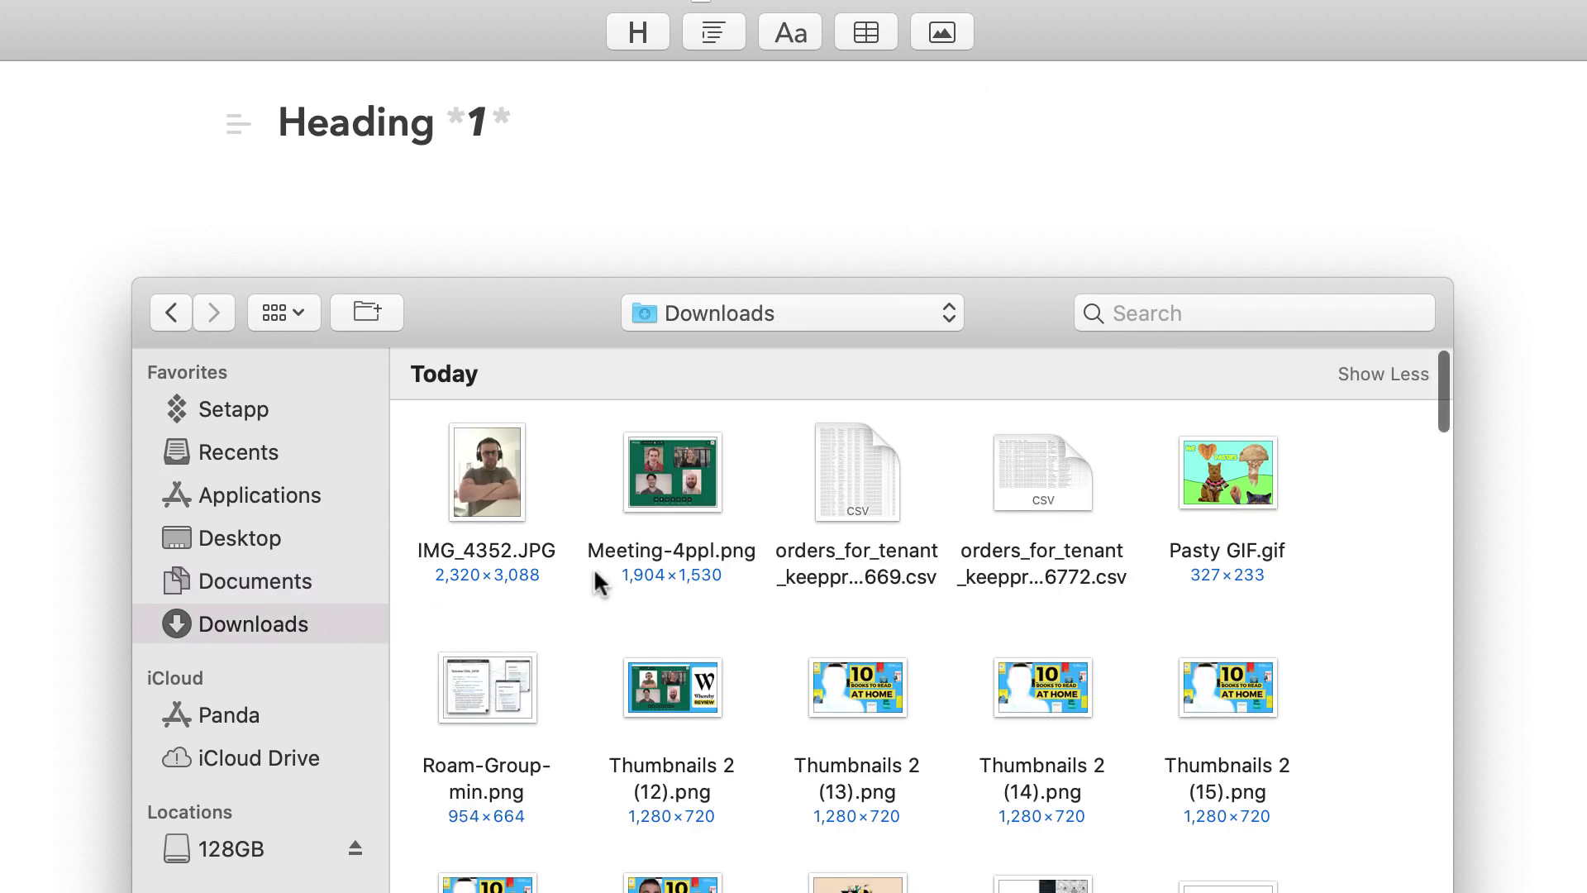
# Embed Pasty GIF.gif from the Downloads folder below the heading.
pyautogui.doubleClick(1207, 493)
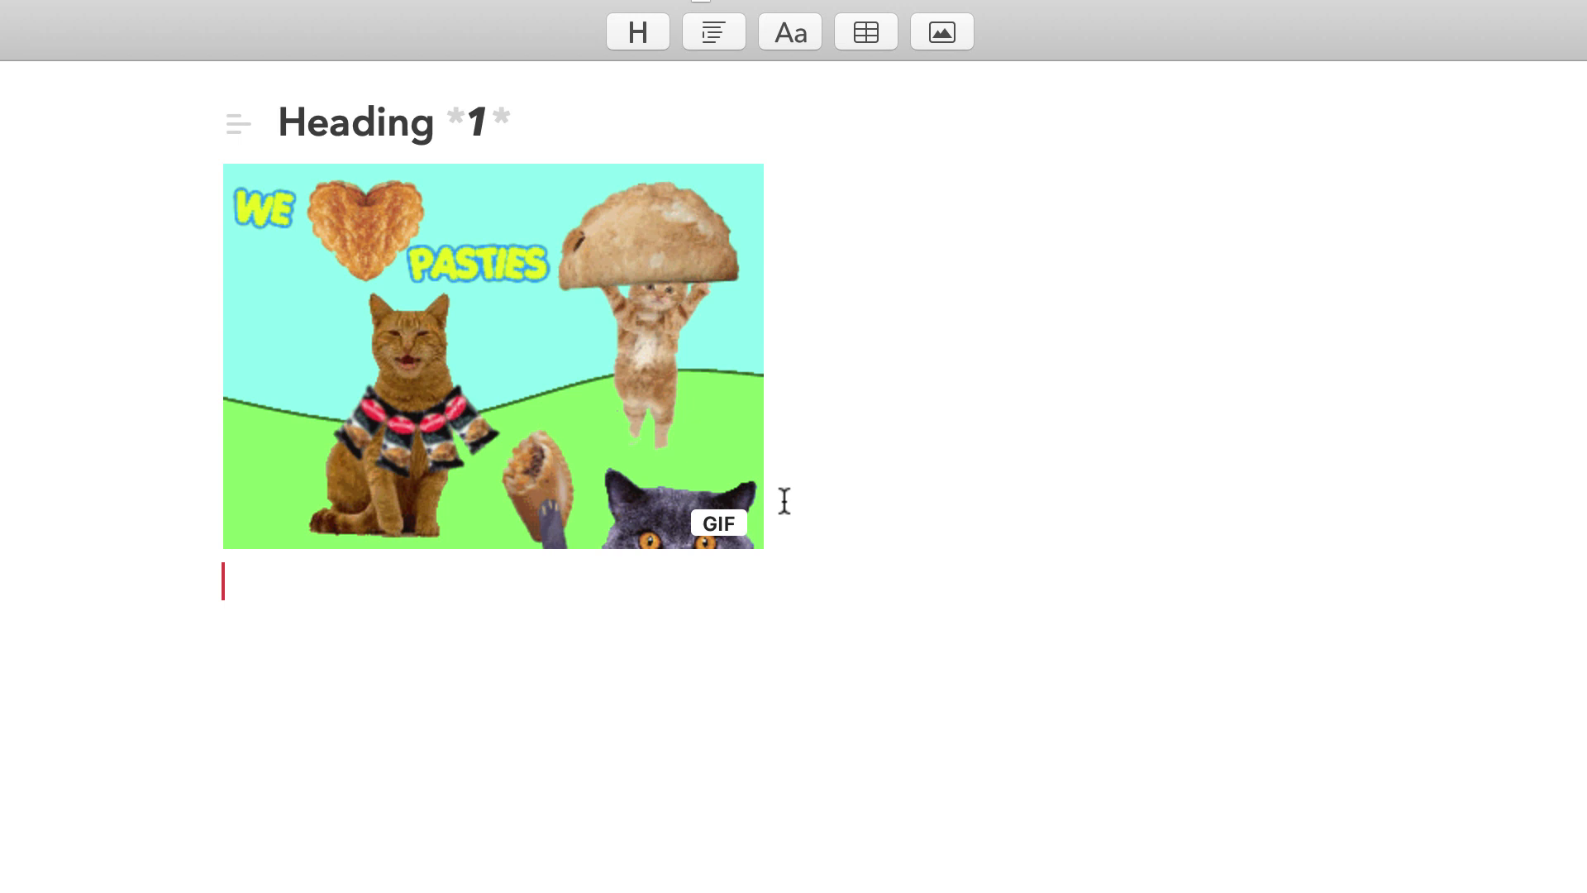
# Rename the heading to 'Pasties for Cats' and add blank lines above and below the GIF.
pyautogui.moveTo(502, 113); pyautogui.dragTo(279, 121)
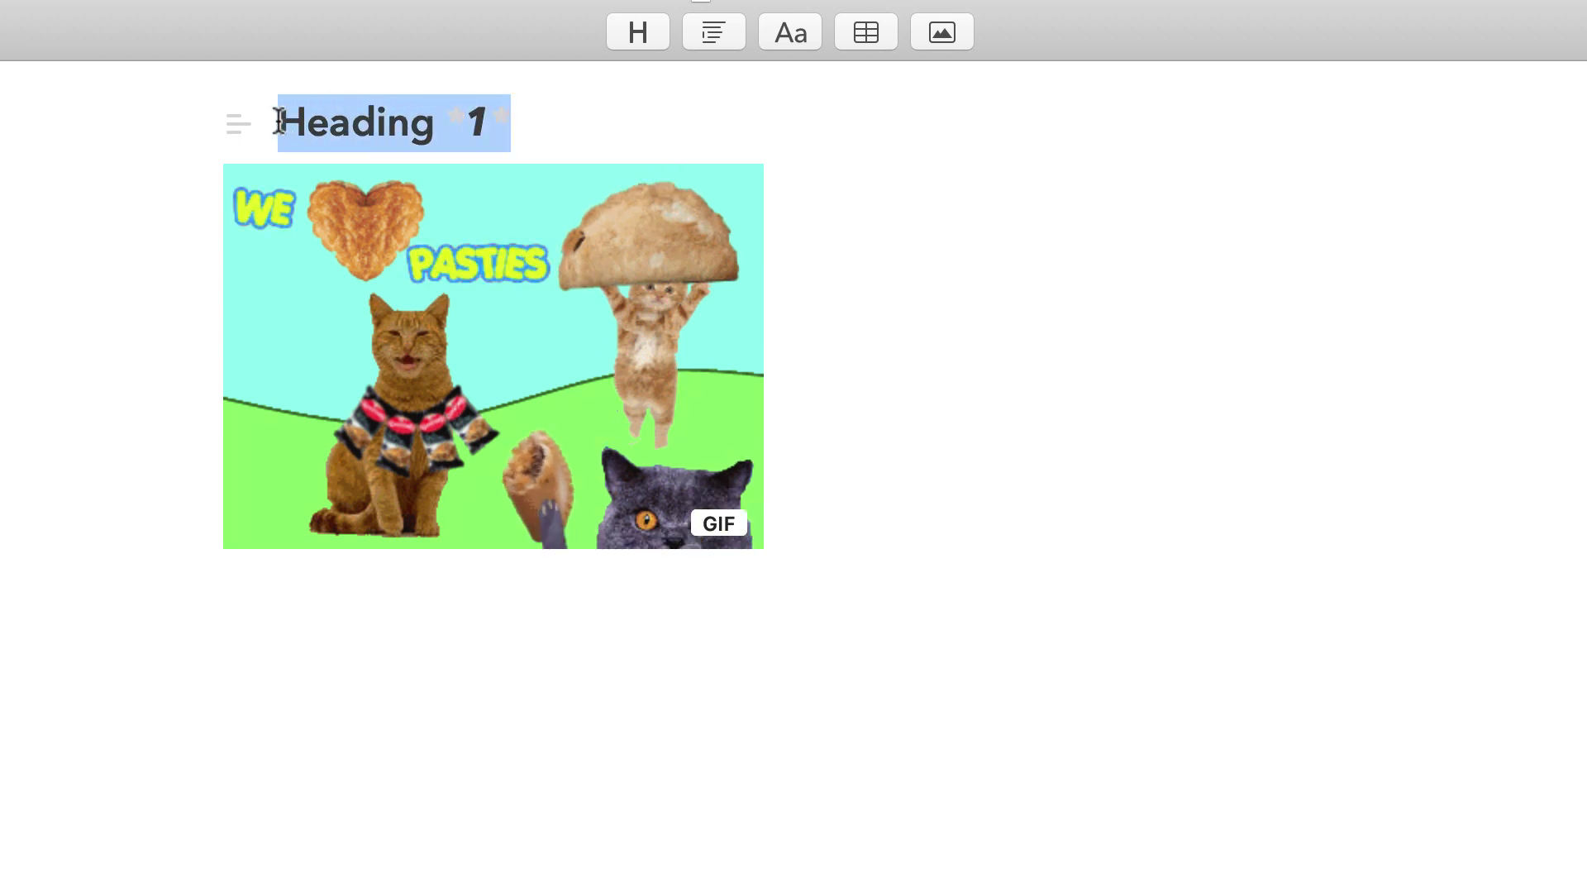
pyautogui.write('P')
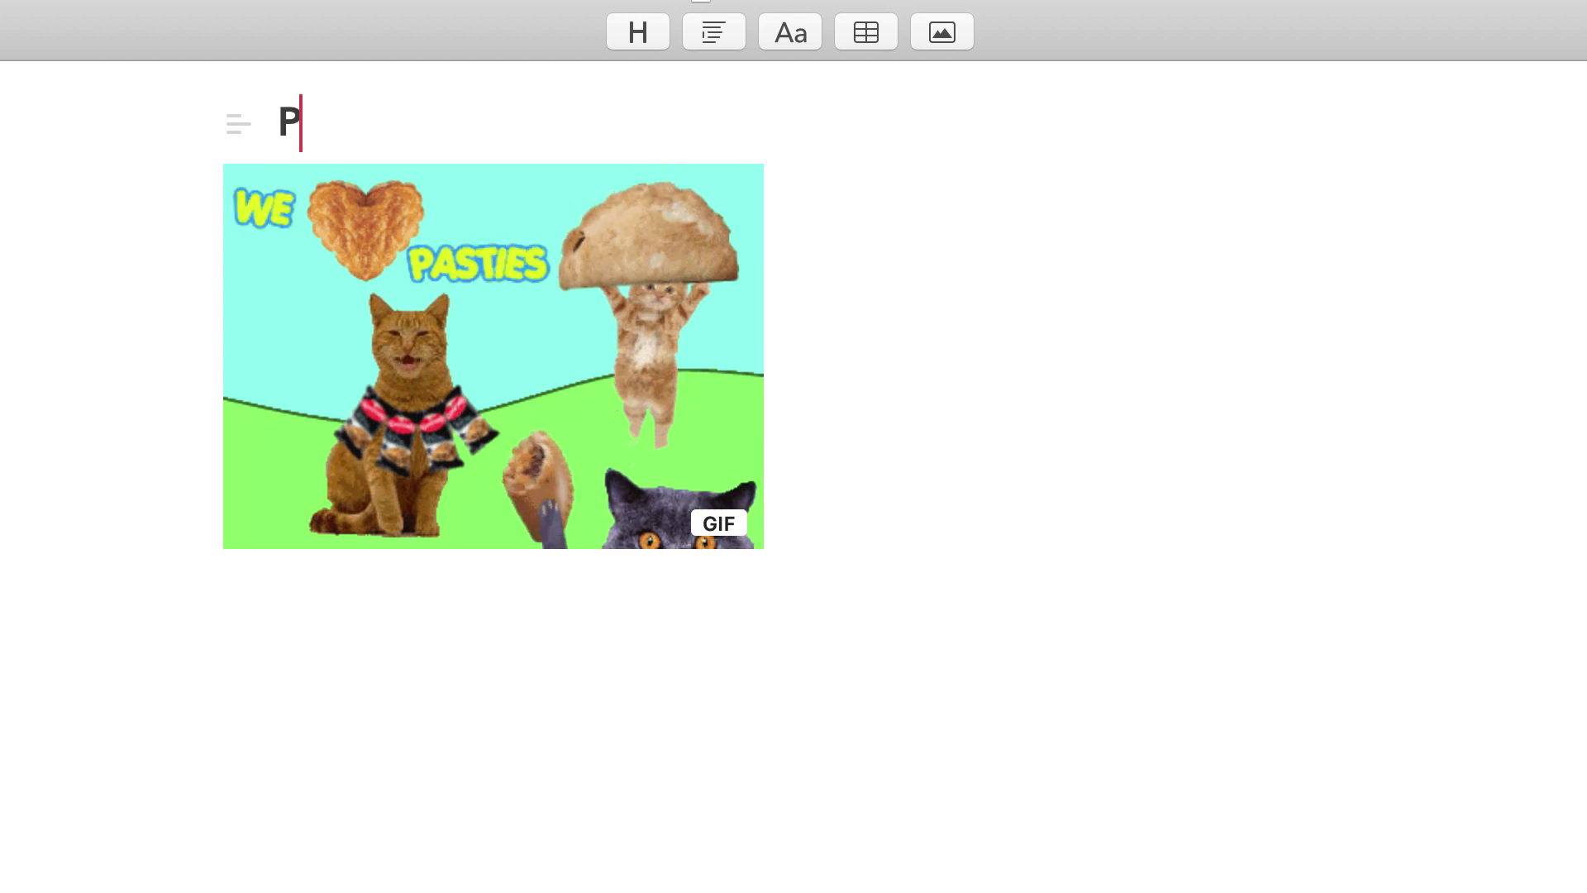
pyautogui.write('asties for Cats')
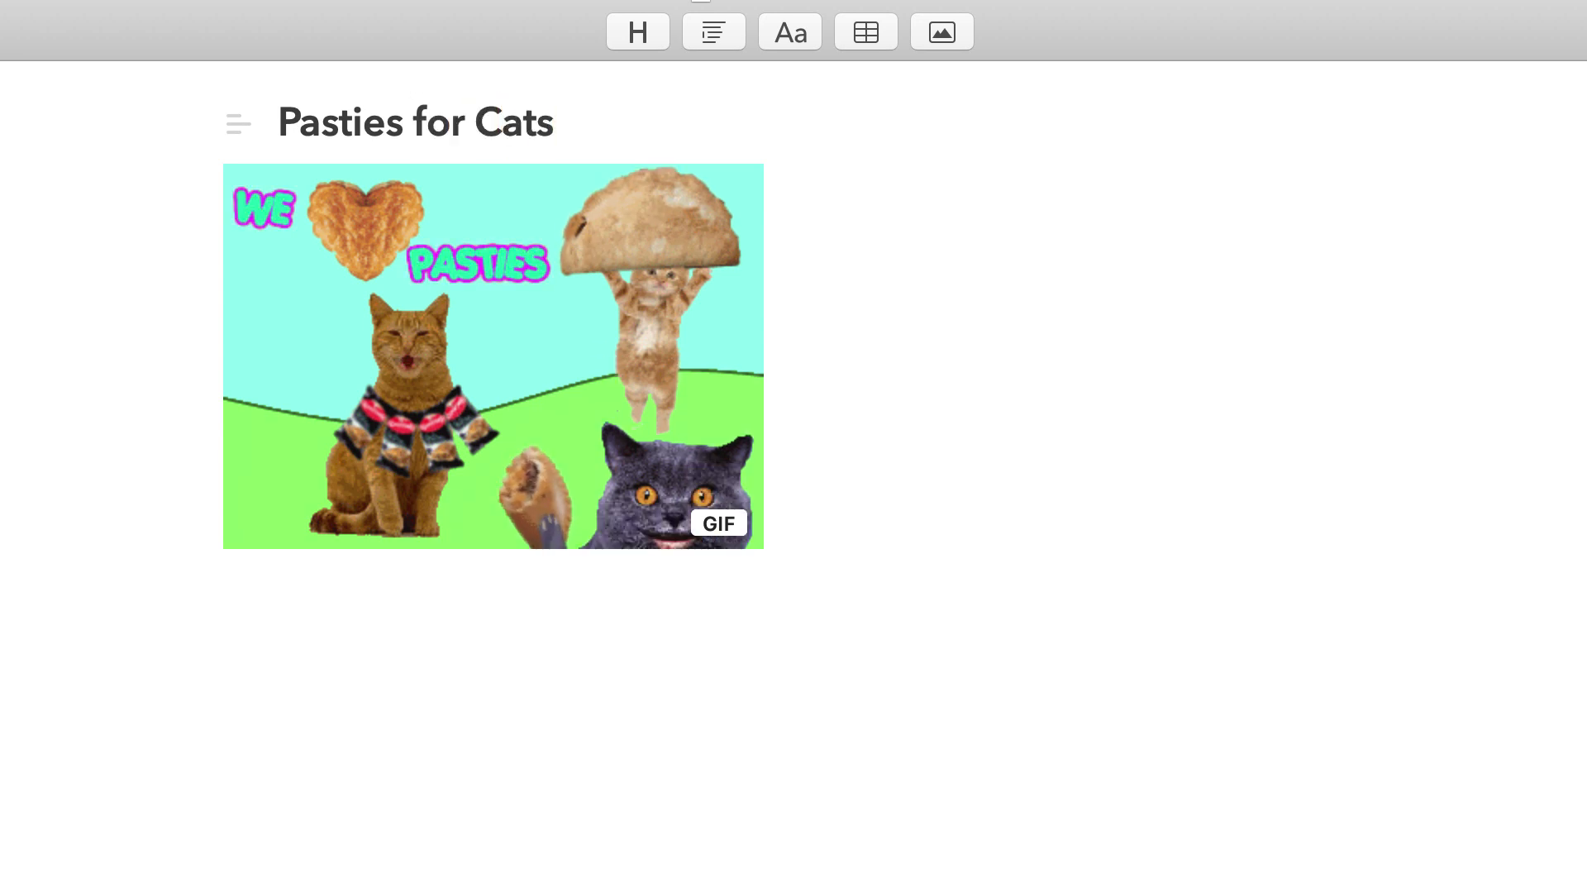
pyautogui.press('Return')
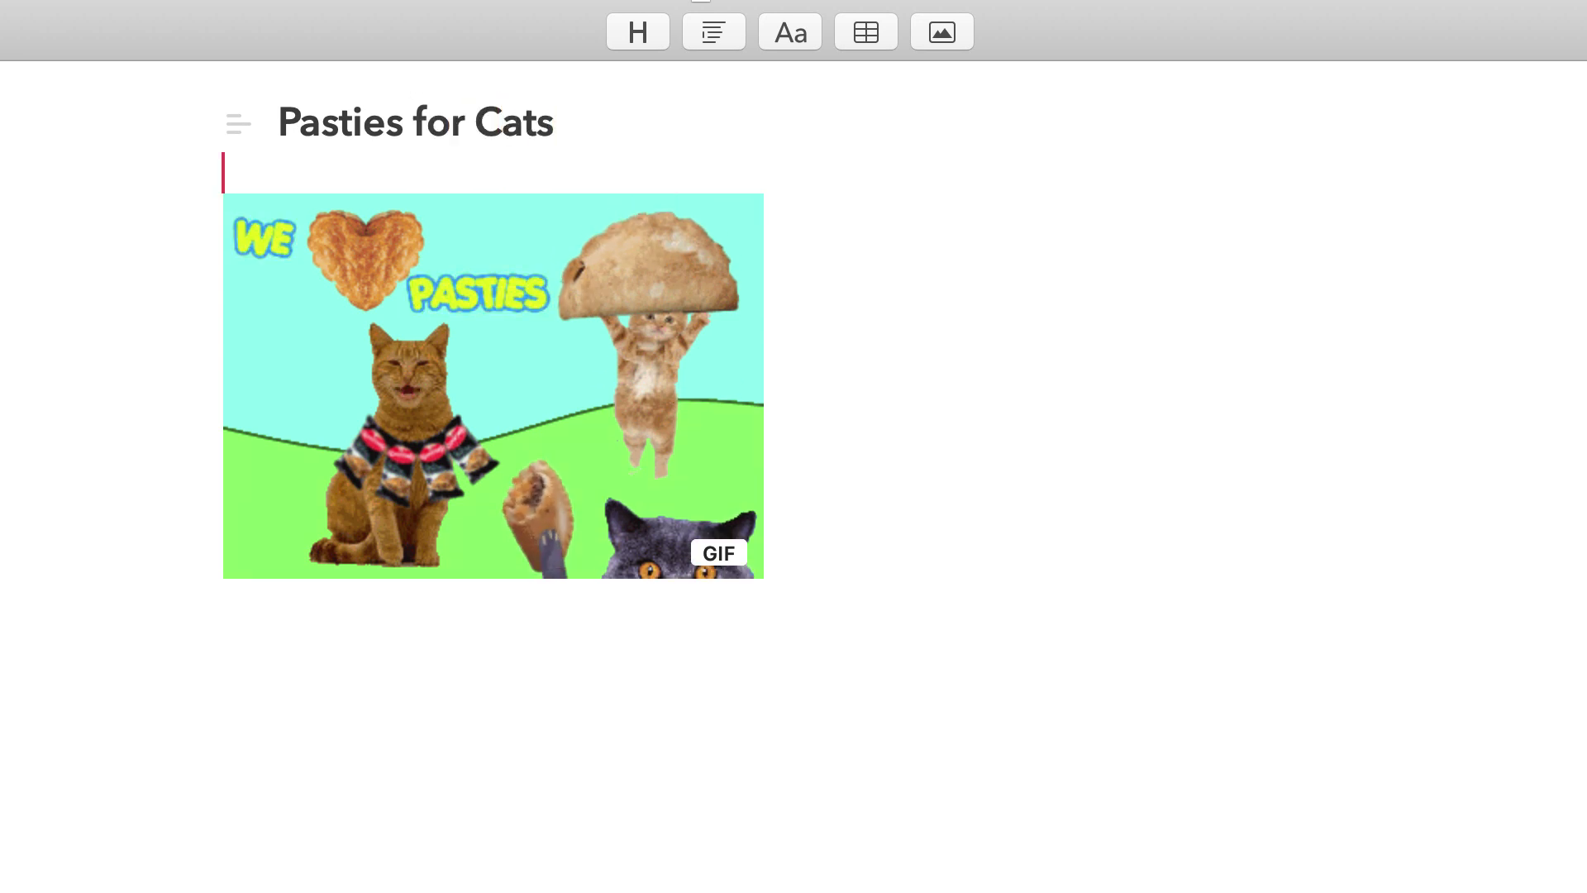
pyautogui.click(878, 395)
pyautogui.press('Return')
pyautogui.press('Return')
# Insert an empty table with one header row and one body row beneath the GIF.
pyautogui.click(716, 31)
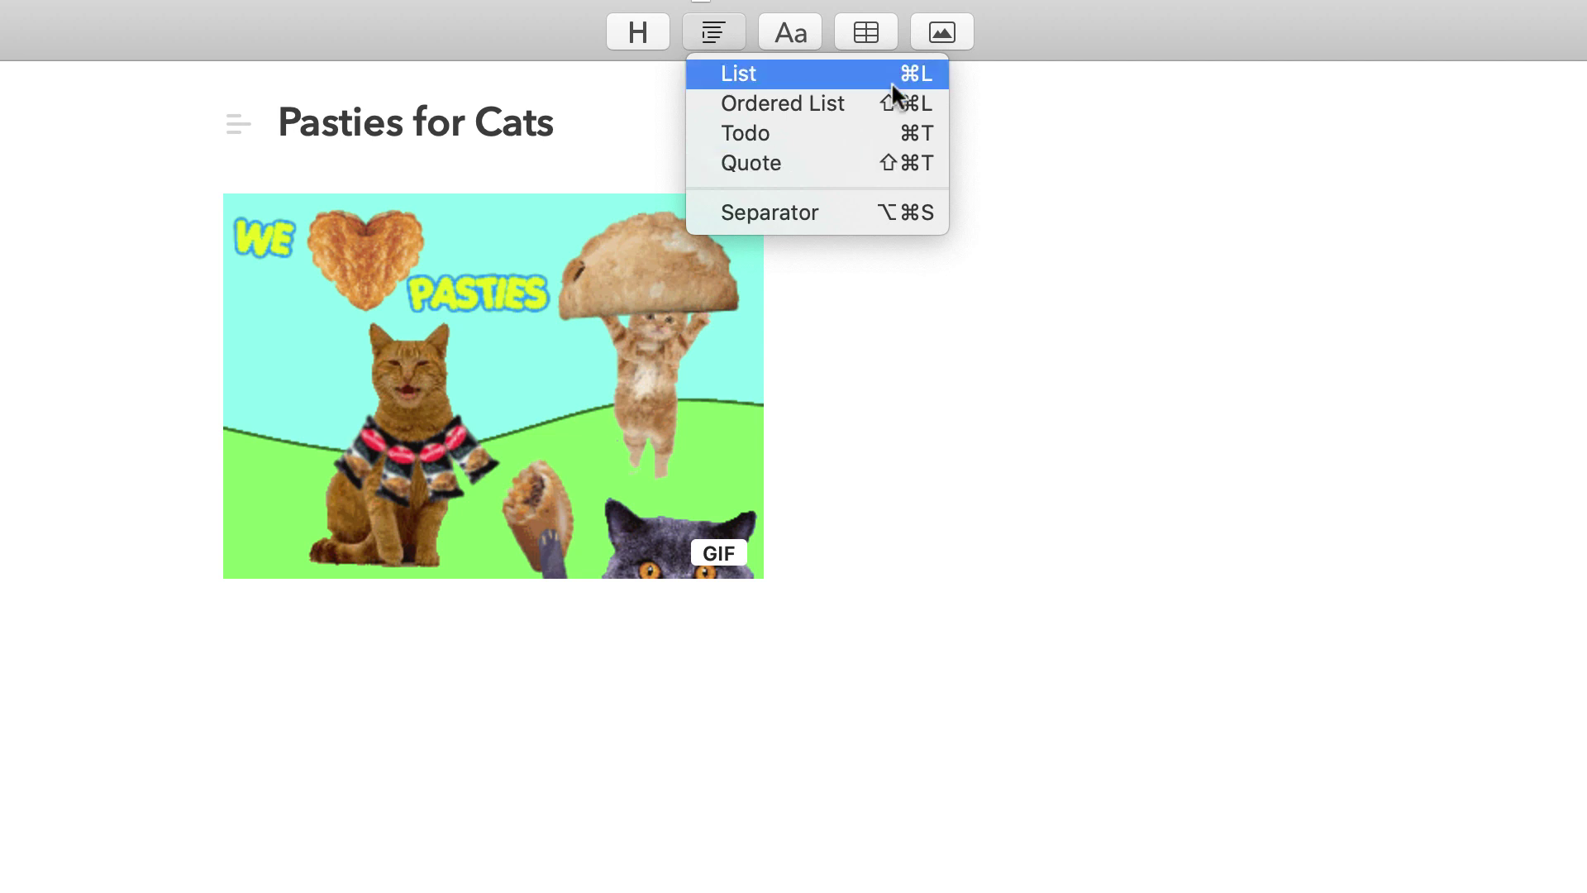
pyautogui.click(866, 33)
pyautogui.click(877, 32)
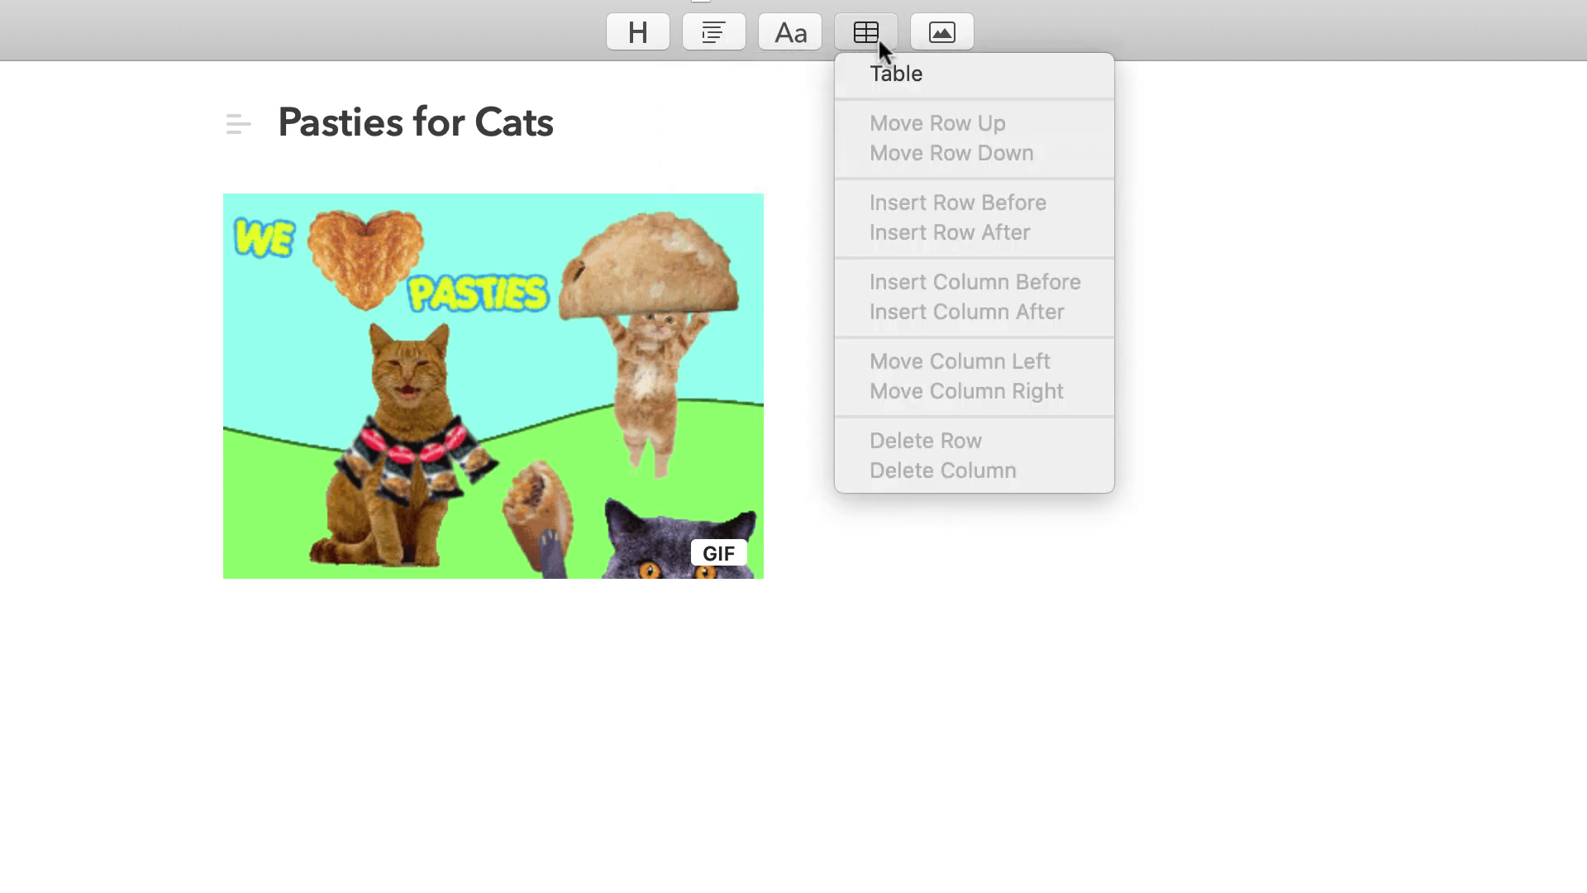
pyautogui.click(908, 74)
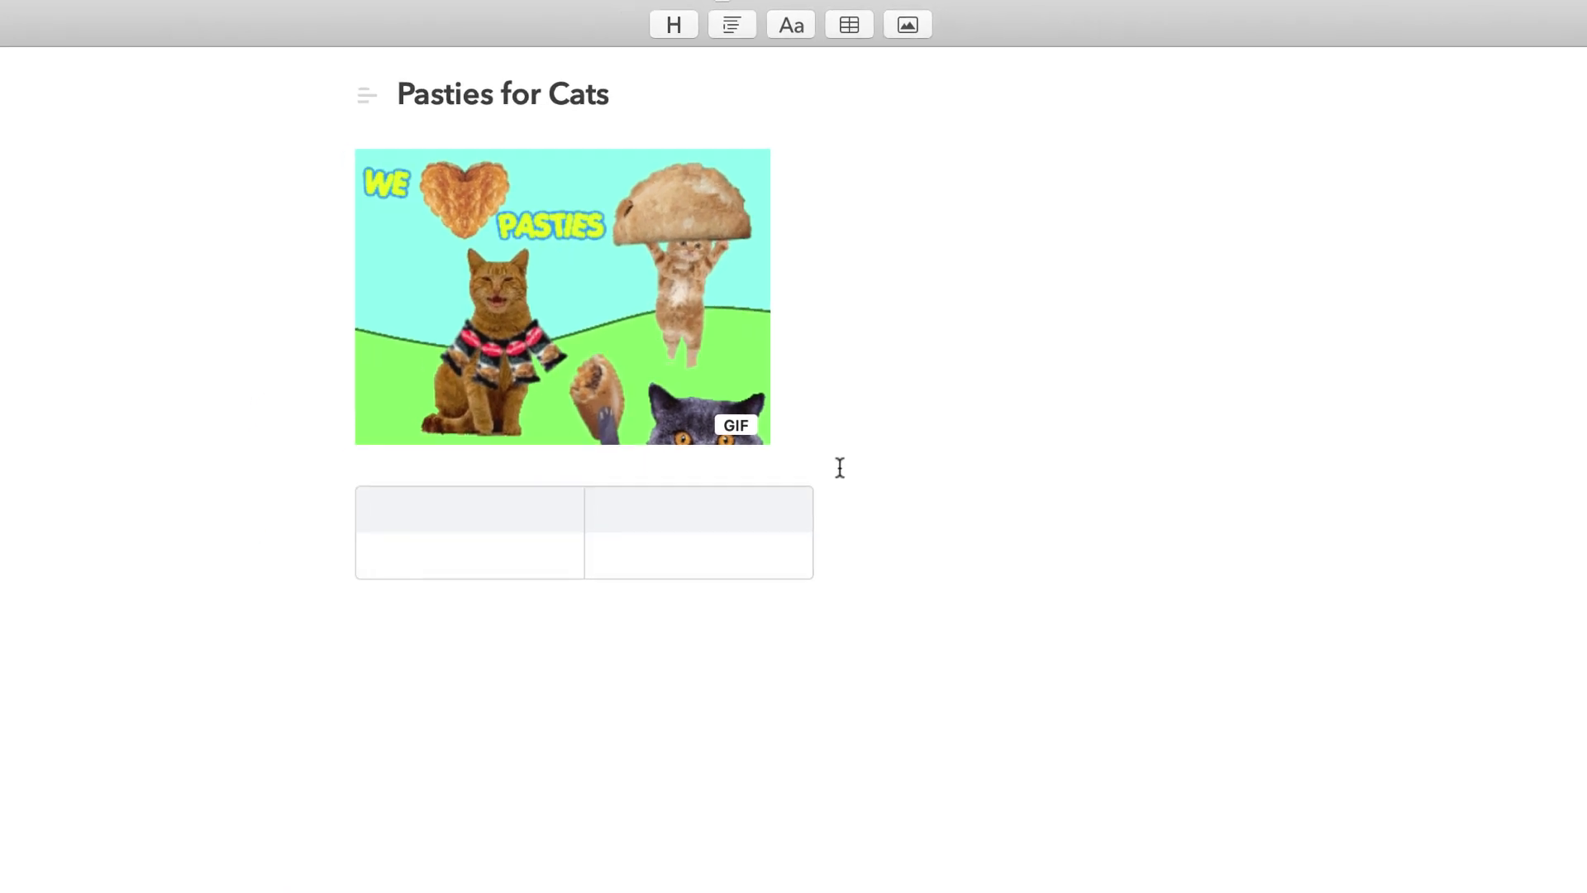
# Enter the table headers 'Cat Name' and 'Pasty Type'.
pyautogui.write('Cat')
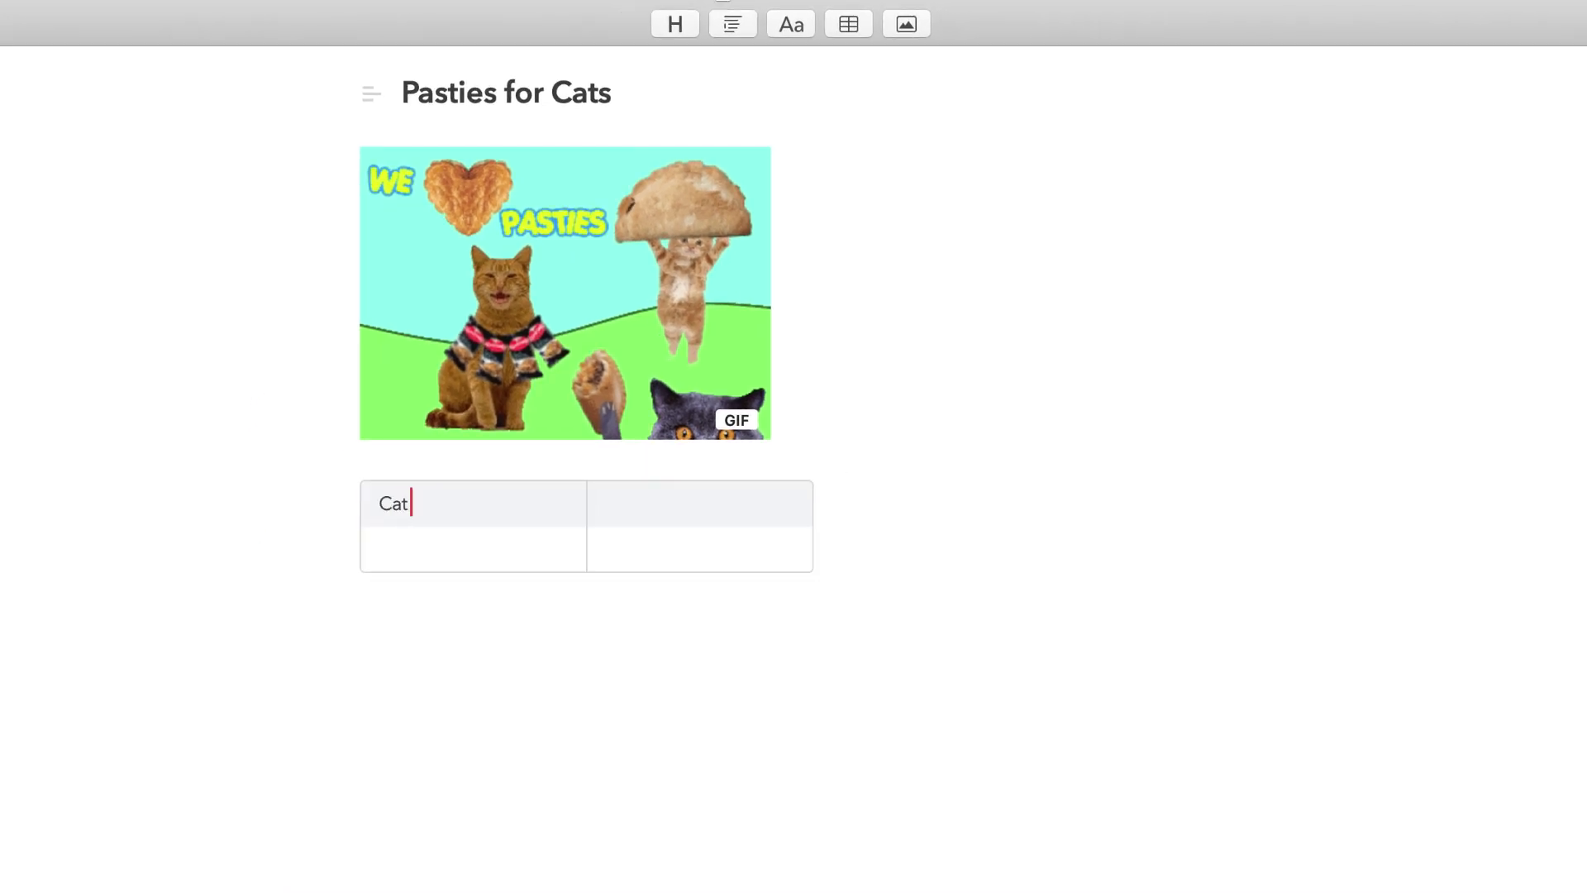
pyautogui.write(' Name')
pyautogui.press('Tab')
pyautogui.write('Pasty Type')
# Center-align both the Pasty Type and Cat Name columns.
pyautogui.click(802, 505)
pyautogui.moveTo(884, 535)
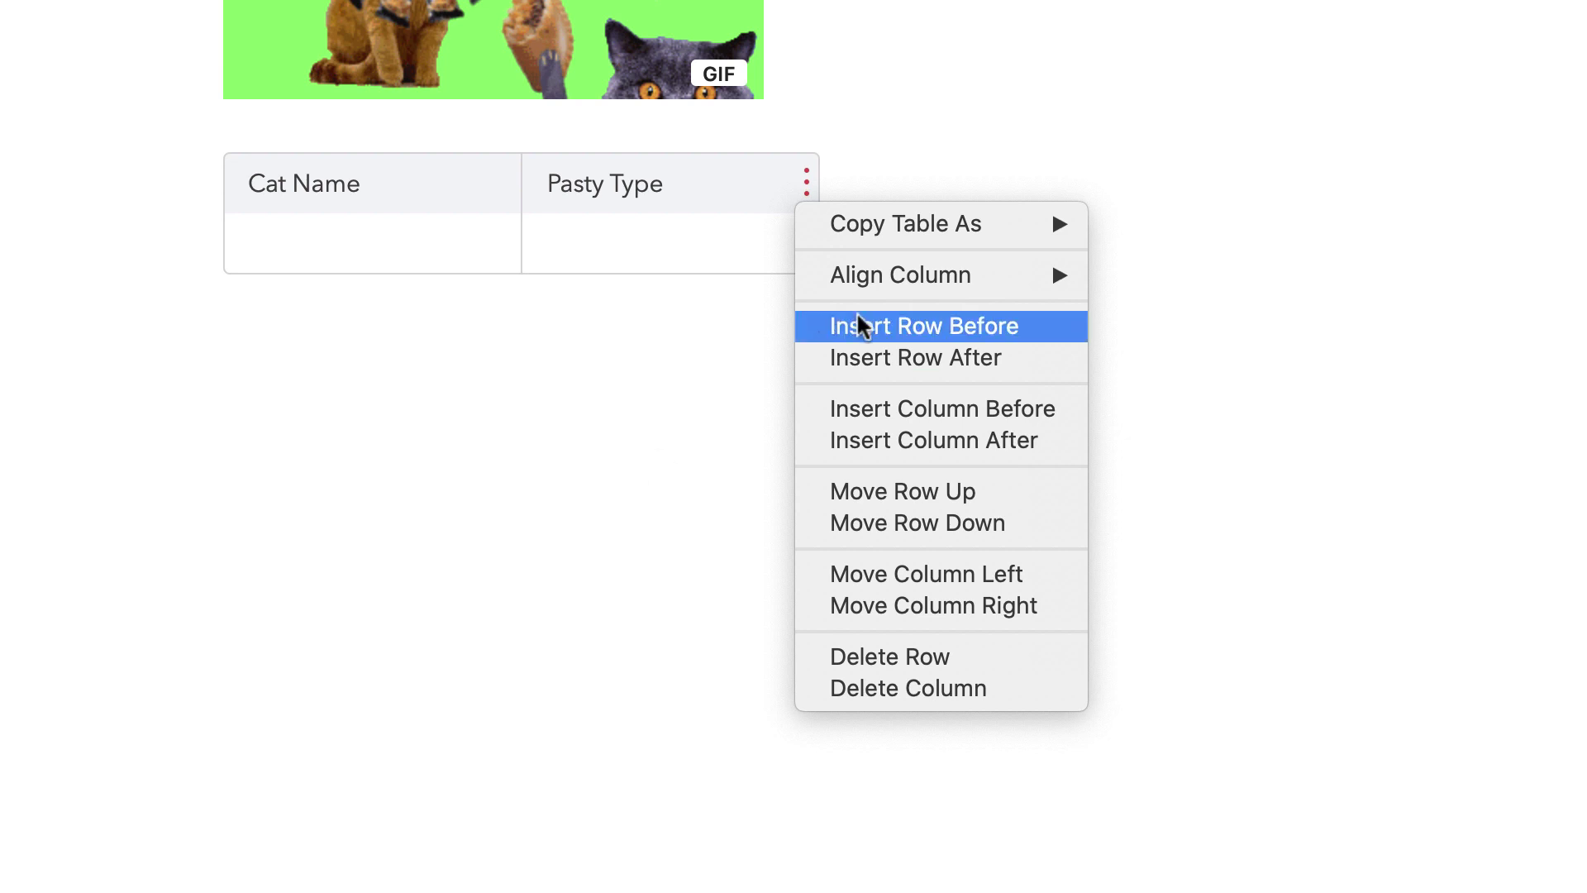
pyautogui.moveTo(896, 273)
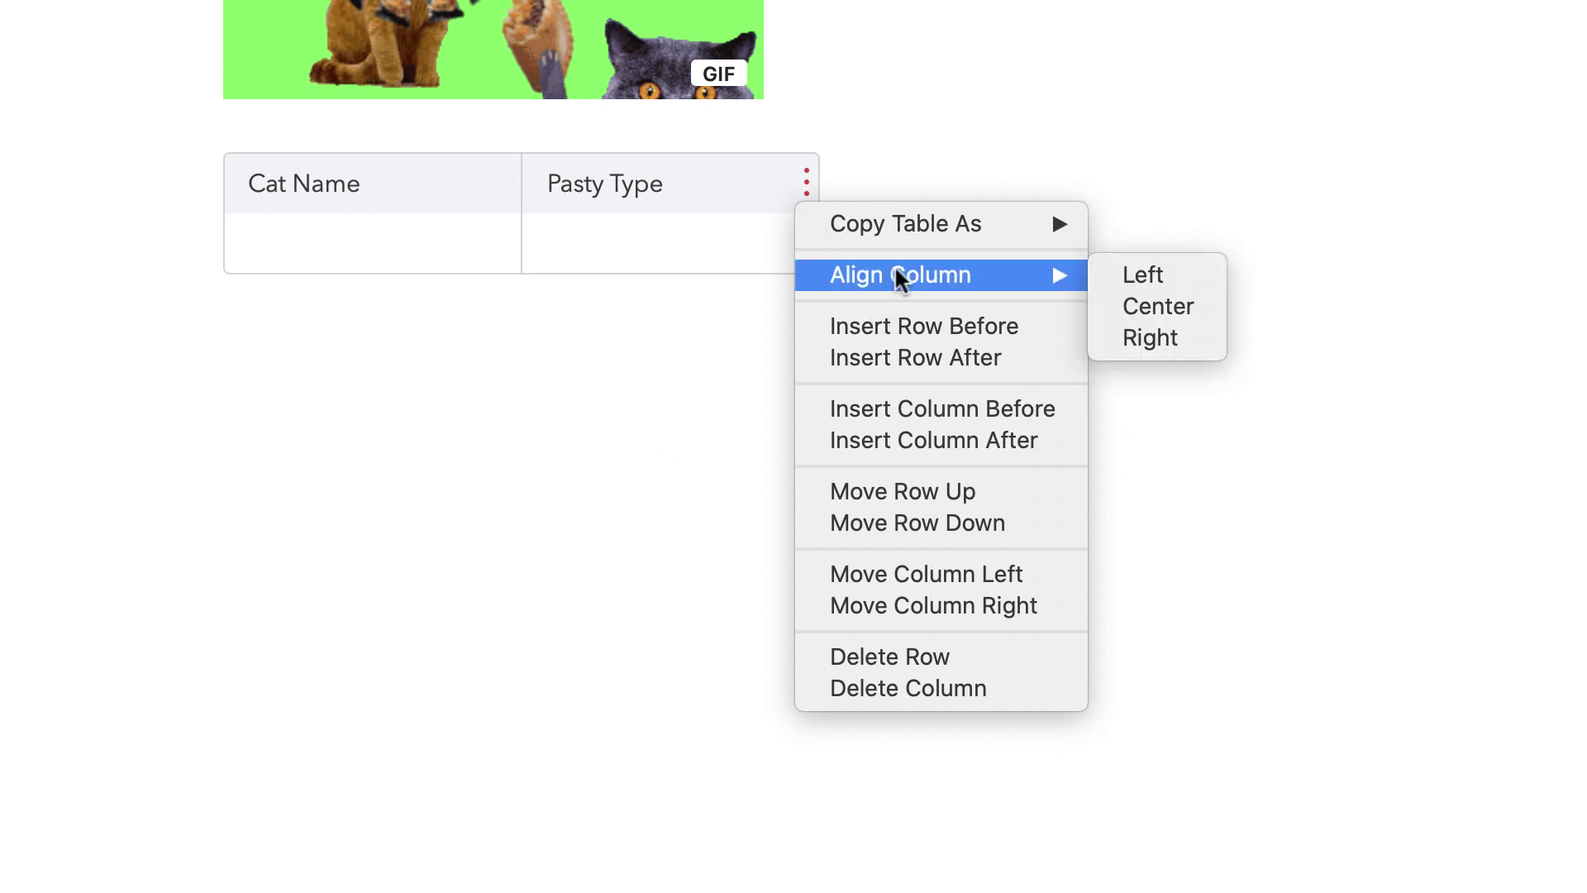
pyautogui.click(1161, 305)
pyautogui.click(379, 183)
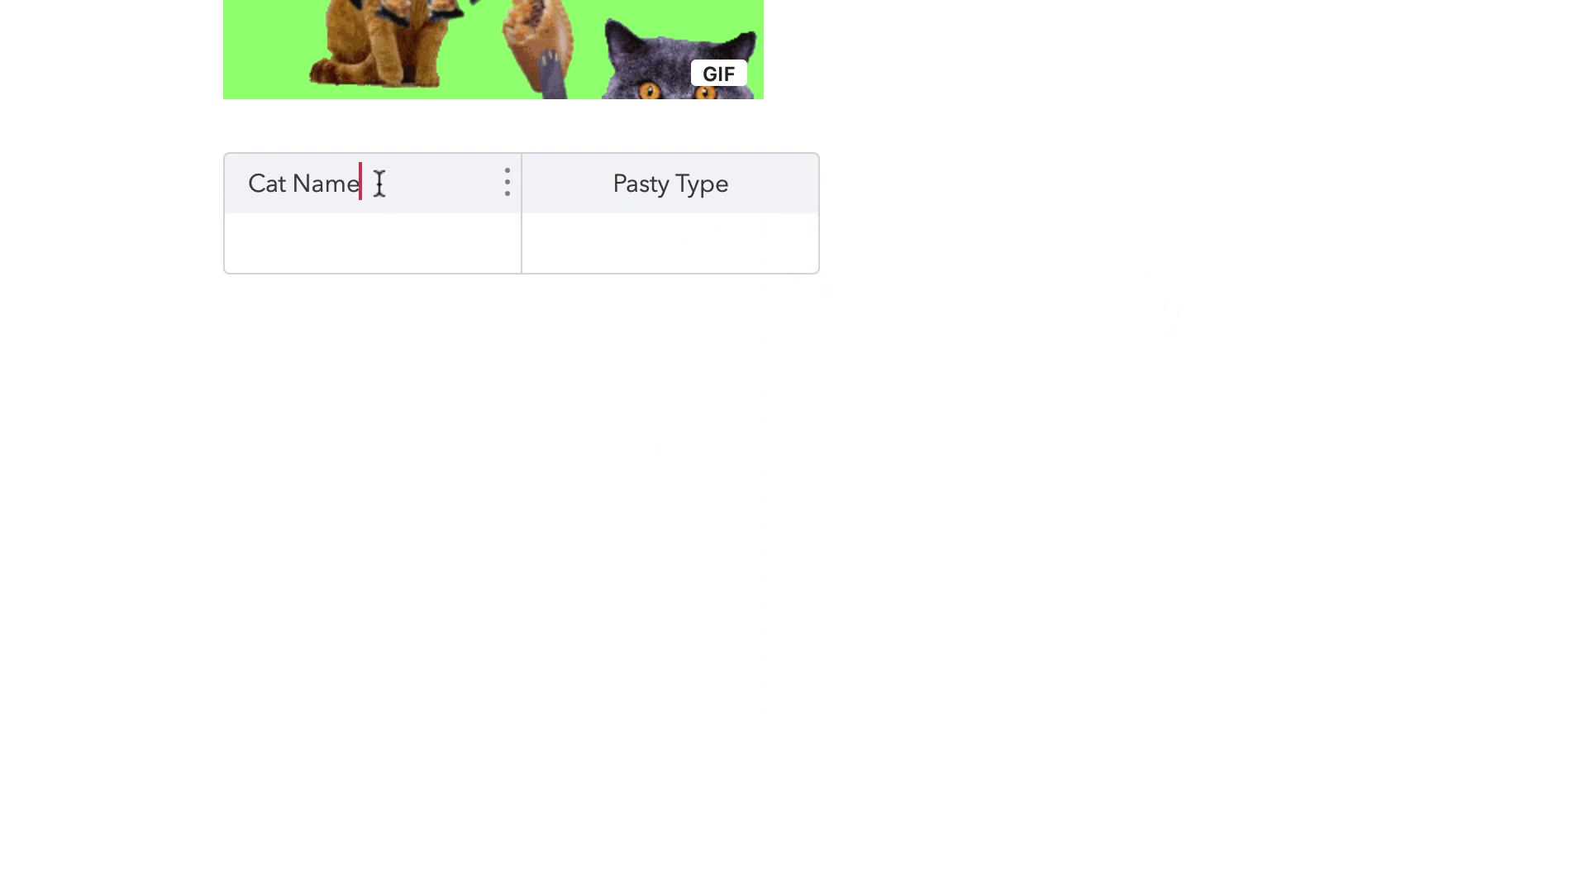
pyautogui.click(502, 179)
pyautogui.moveTo(779, 277)
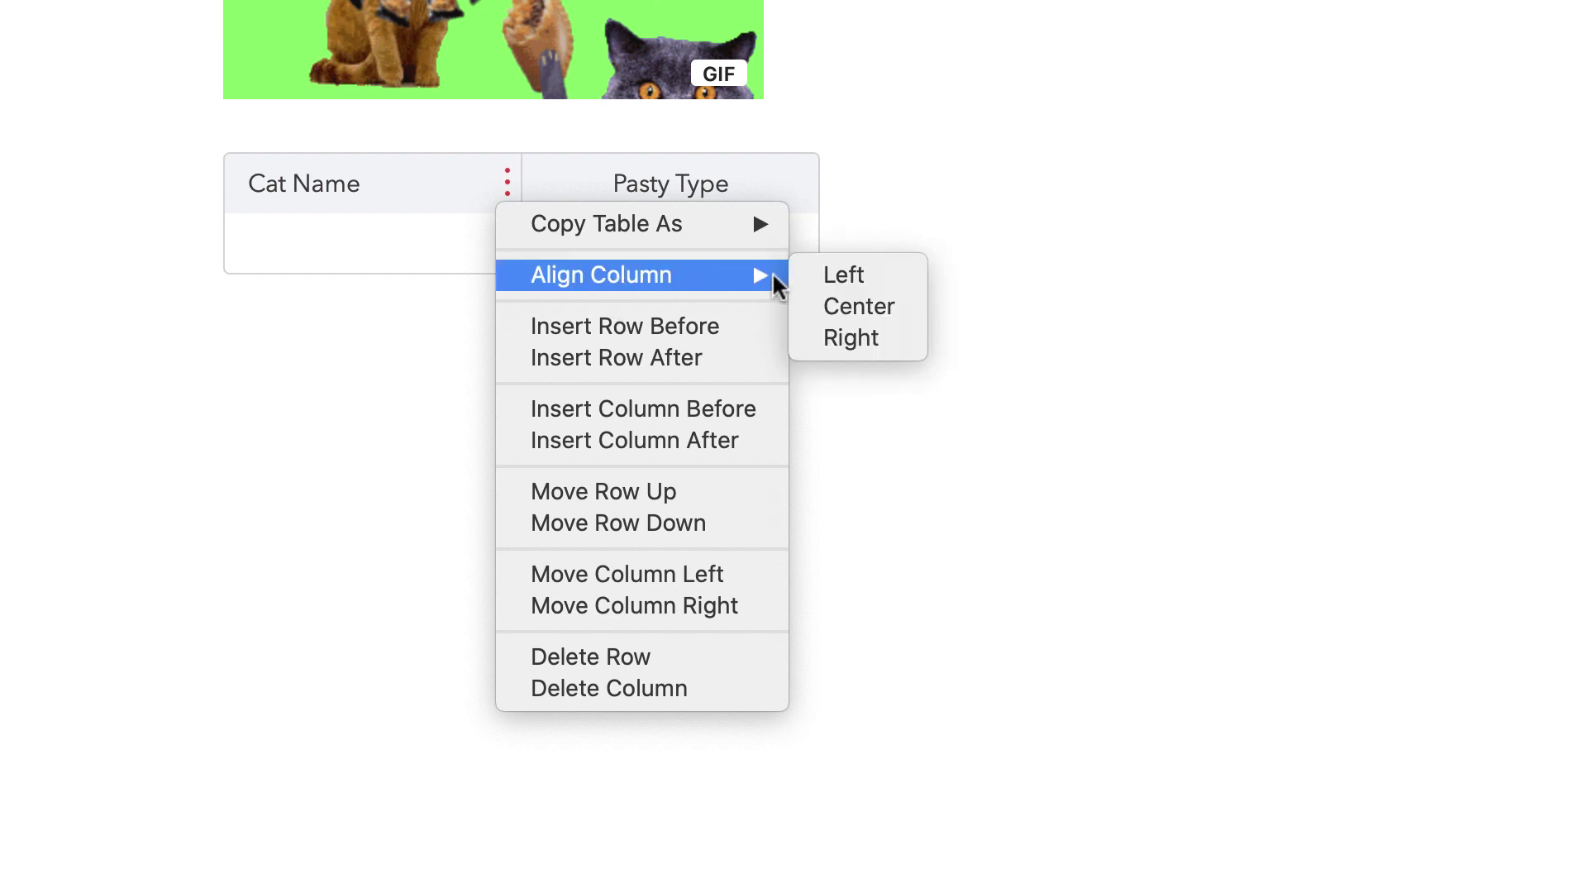
pyautogui.click(849, 306)
# Make the 'Cat Name' and 'Pasty Type' header text bold.
pyautogui.tripleClick(378, 189)
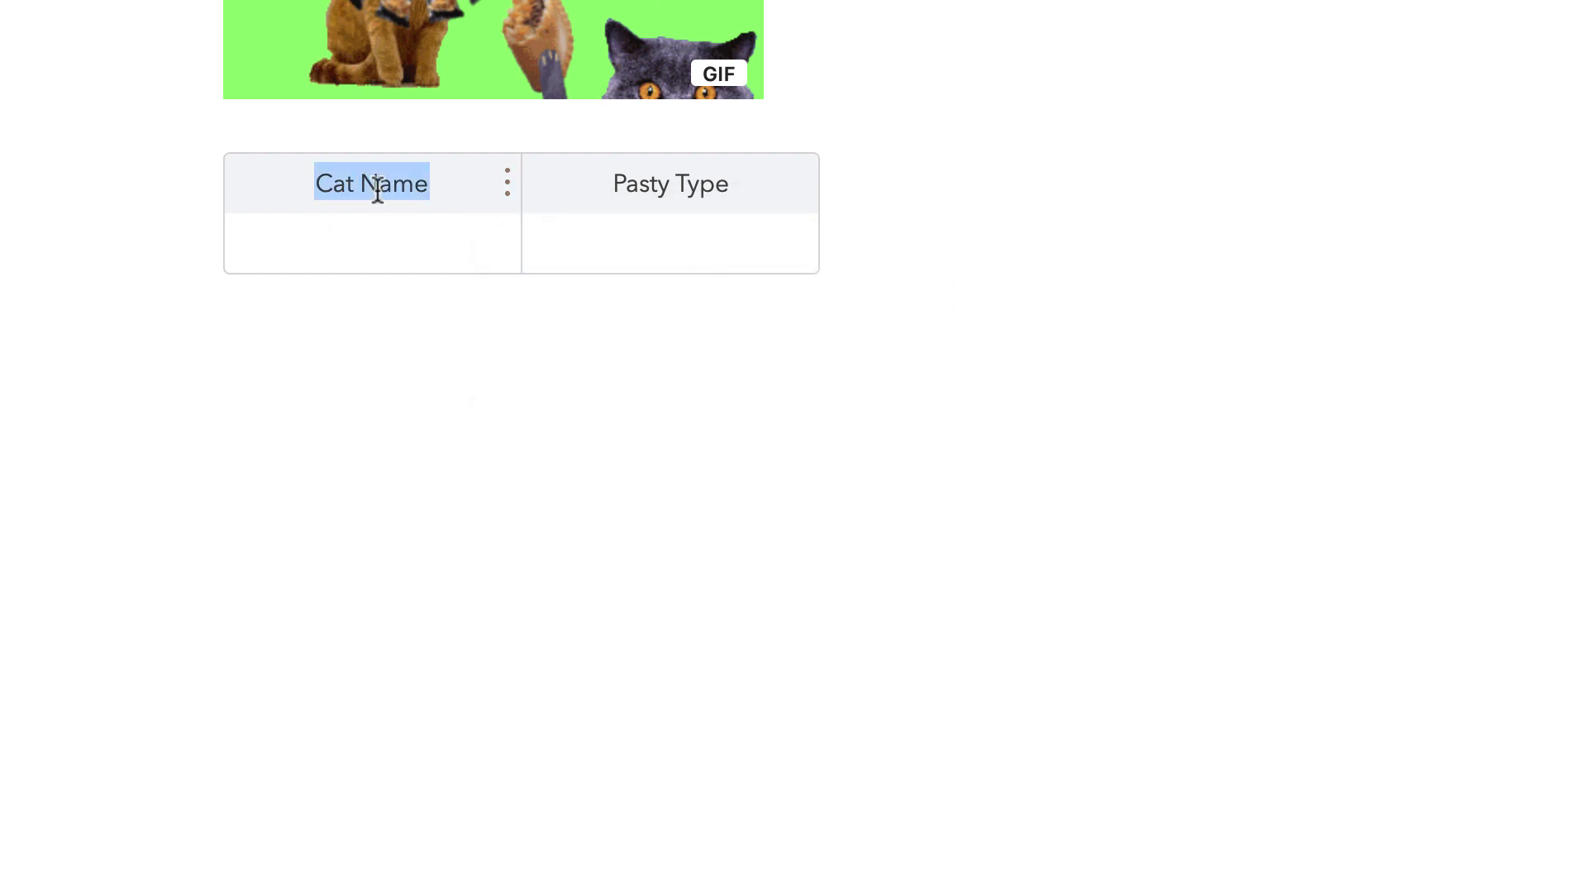
pyautogui.hotkey('ctrl', 'b')
pyautogui.moveTo(611, 185); pyautogui.dragTo(734, 185)
pyautogui.hotkey('ctrl', 'b')
pyautogui.click(418, 219)
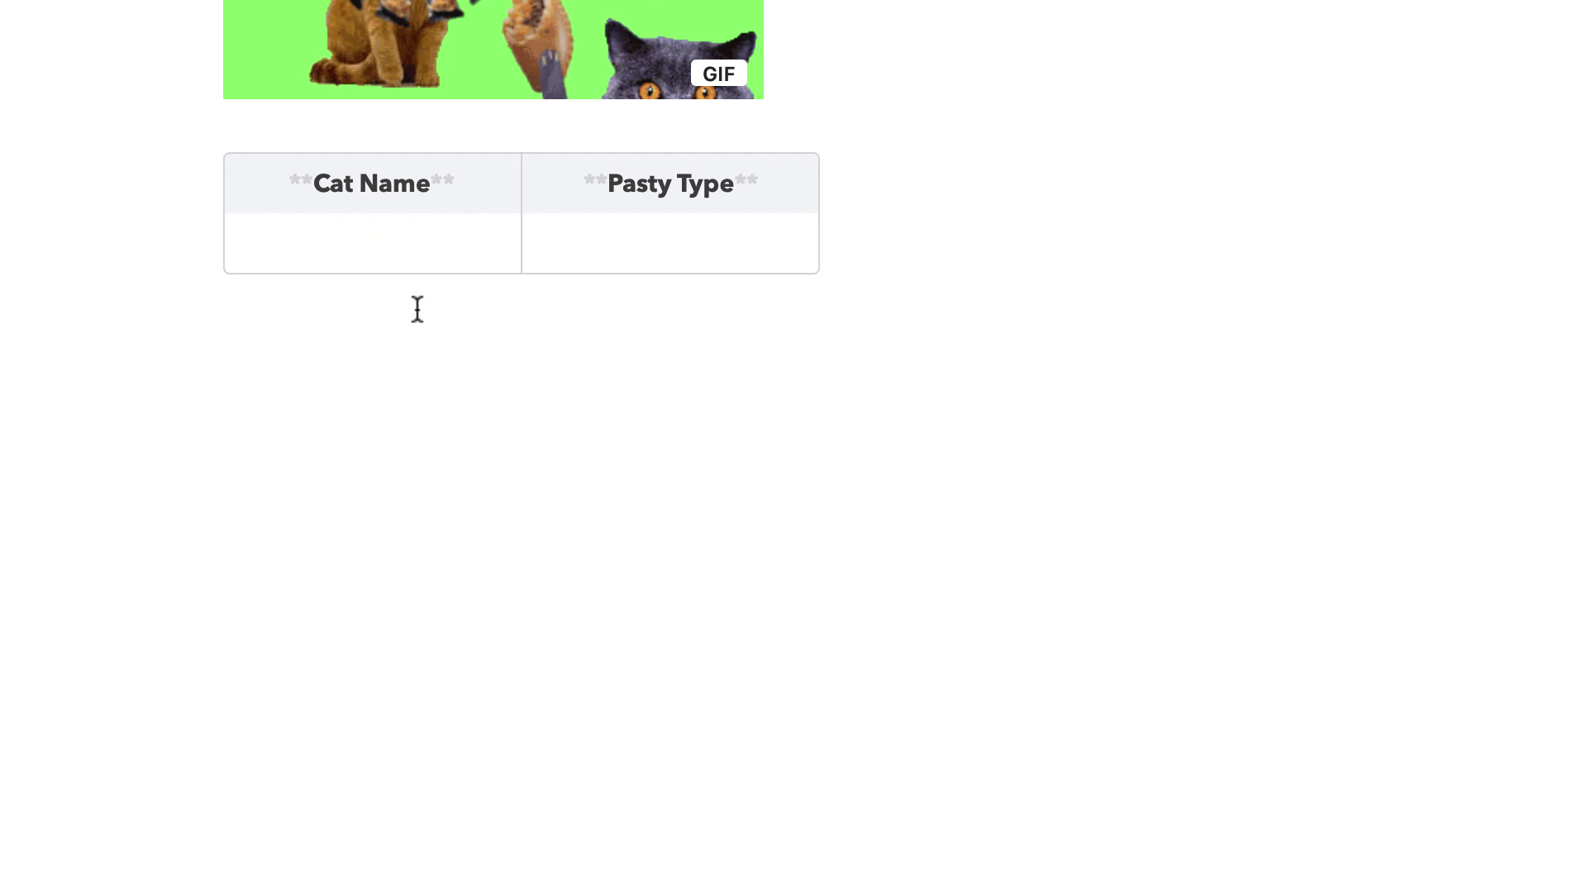
# Fill the table rows Bob–Steak and Charlie–Steak & Ale.
pyautogui.write('Bob')
pyautogui.press('Tab')
pyautogui.write('Steak')
pyautogui.press('Tab')
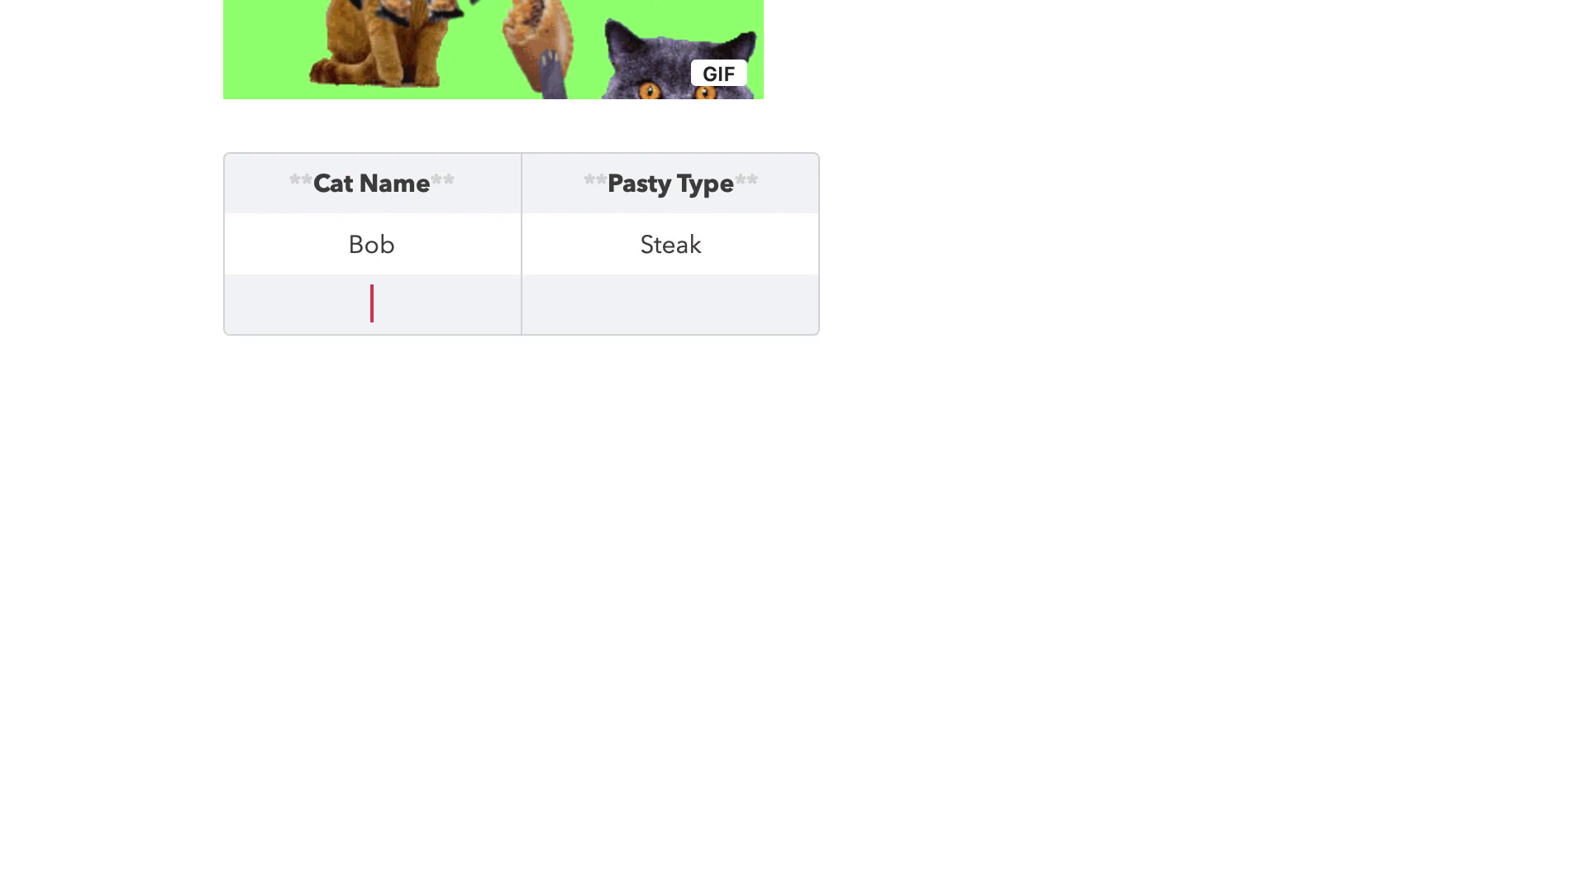
pyautogui.write('Charlie')
pyautogui.press('Tab')
pyautogui.write('Steak & Ale')
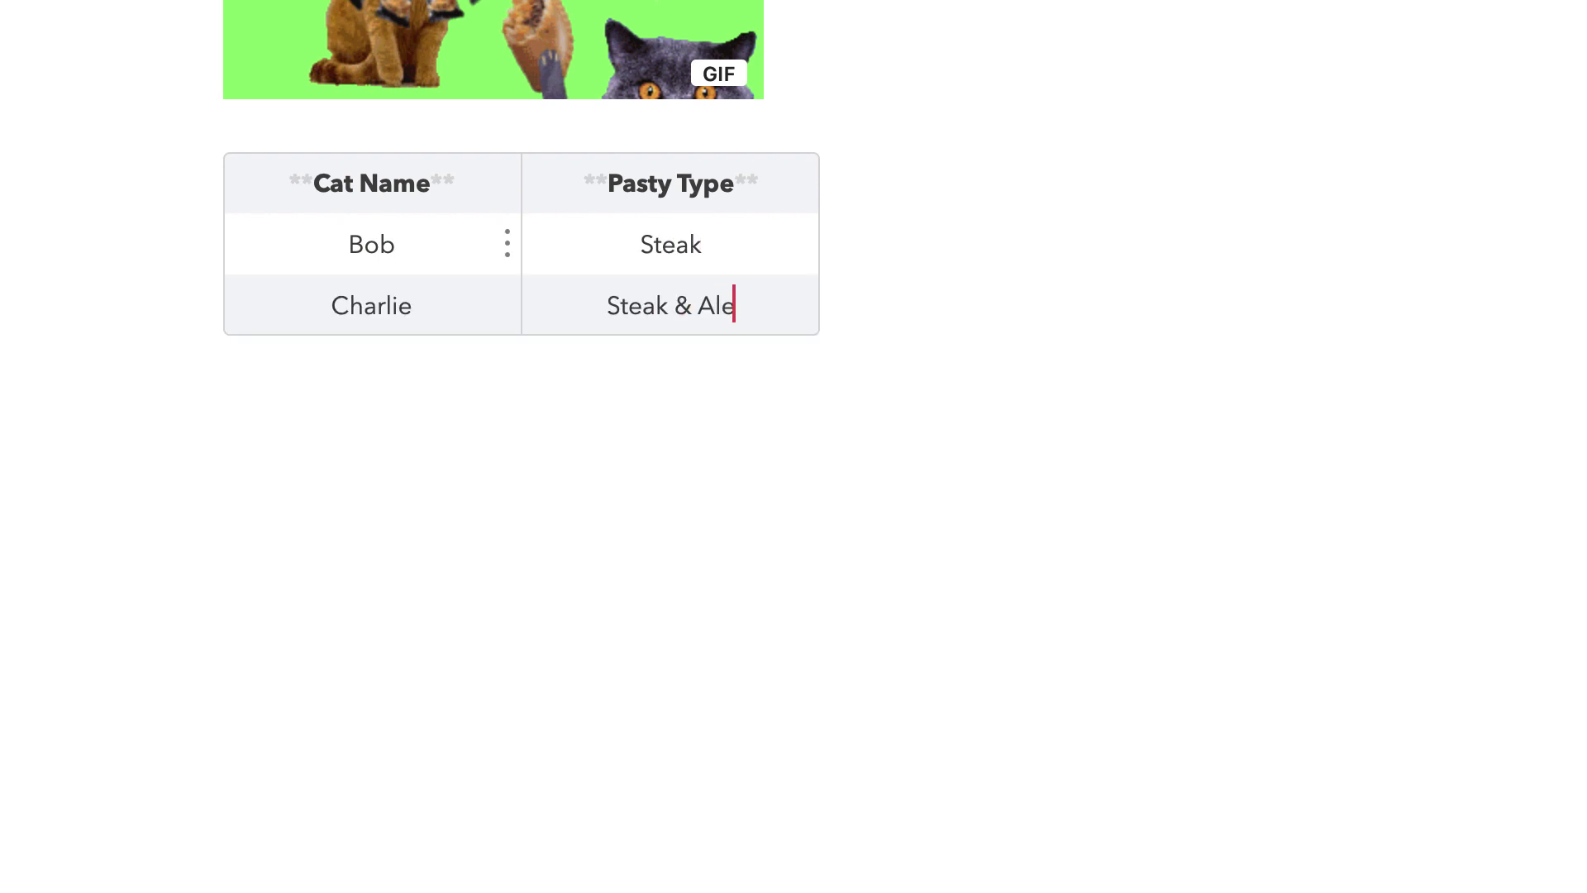
# Add a Ton-Gee–Custard row and leave an empty line below the table.
pyautogui.press('Tab')
pyautogui.write('Ton-Gee')
pyautogui.press('Tab')
pyautogui.write('Custard')
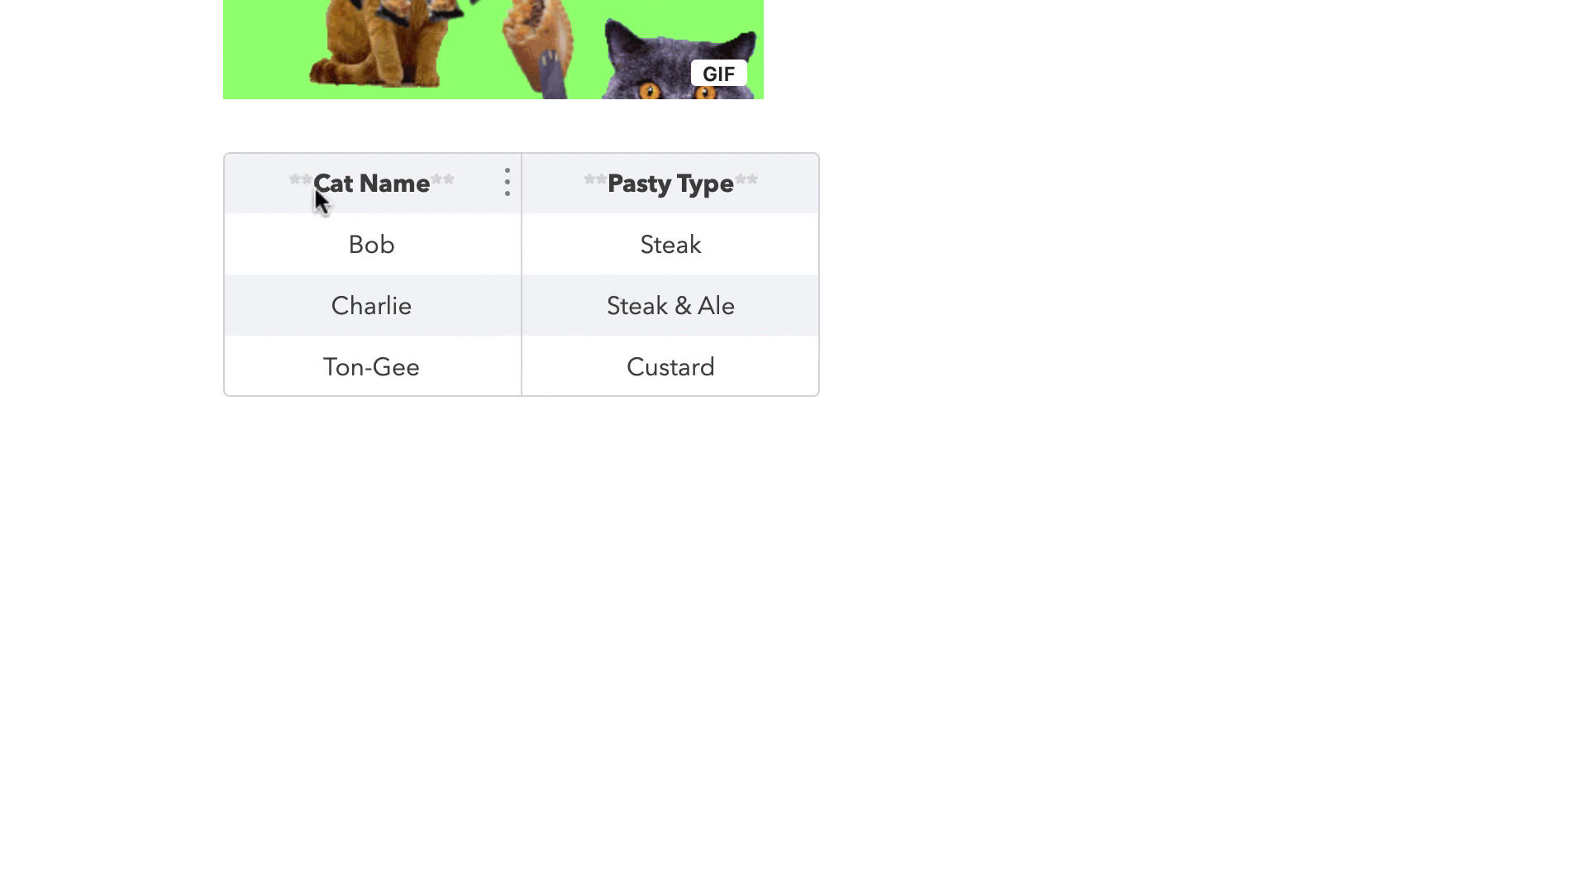
pyautogui.click(849, 446)
pyautogui.press('Return')
# Insert a footnote reading '*pasty.com' through Format > Footnote below the table.
pyautogui.click(185, 10)
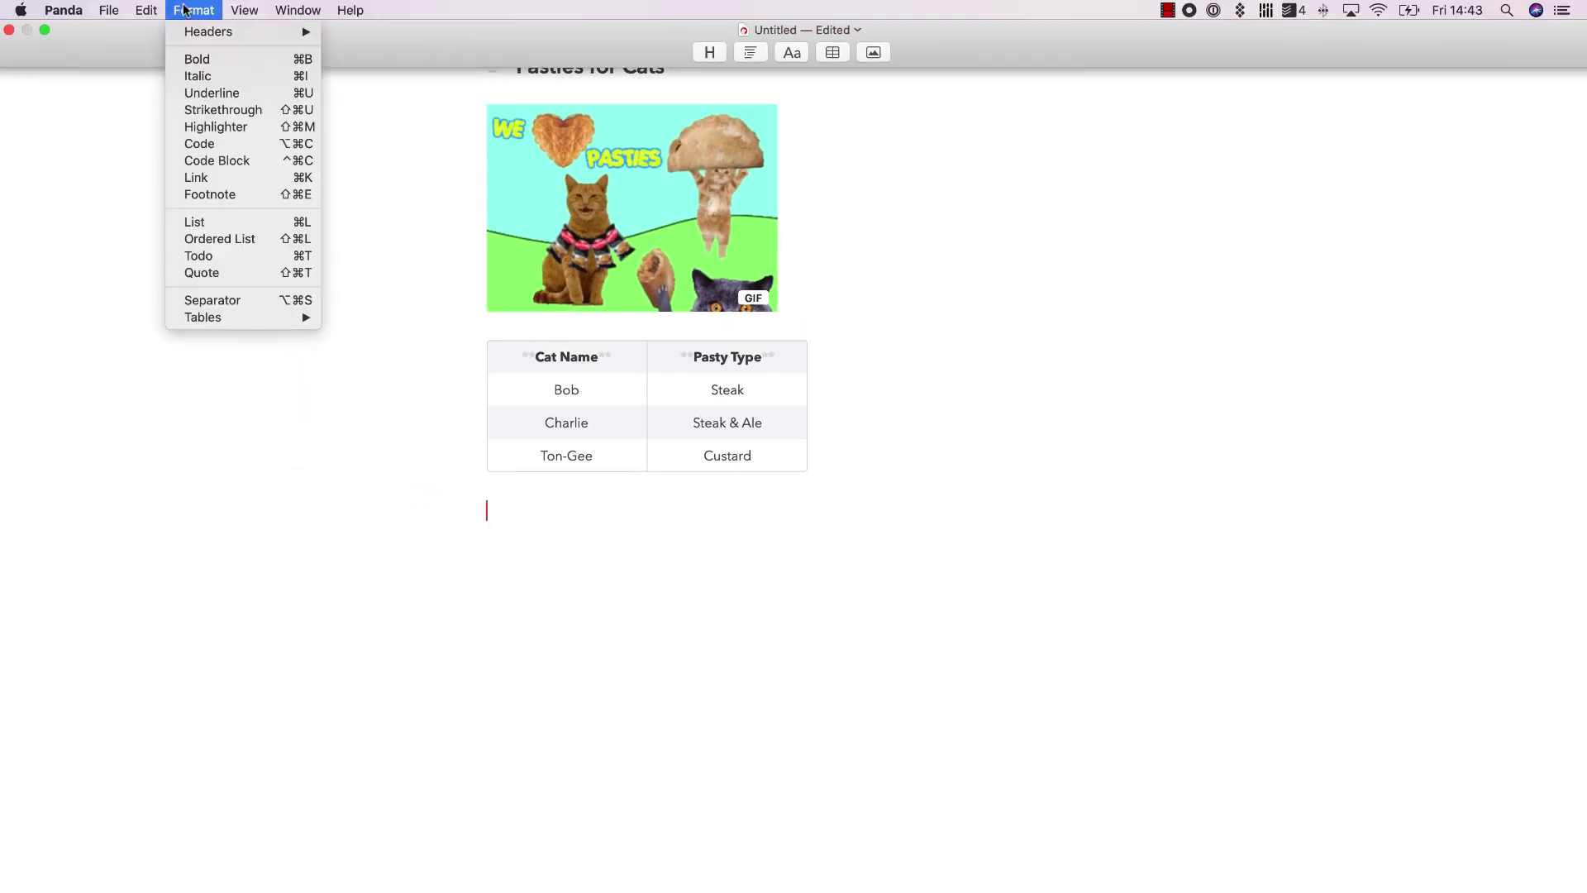
pyautogui.click(255, 196)
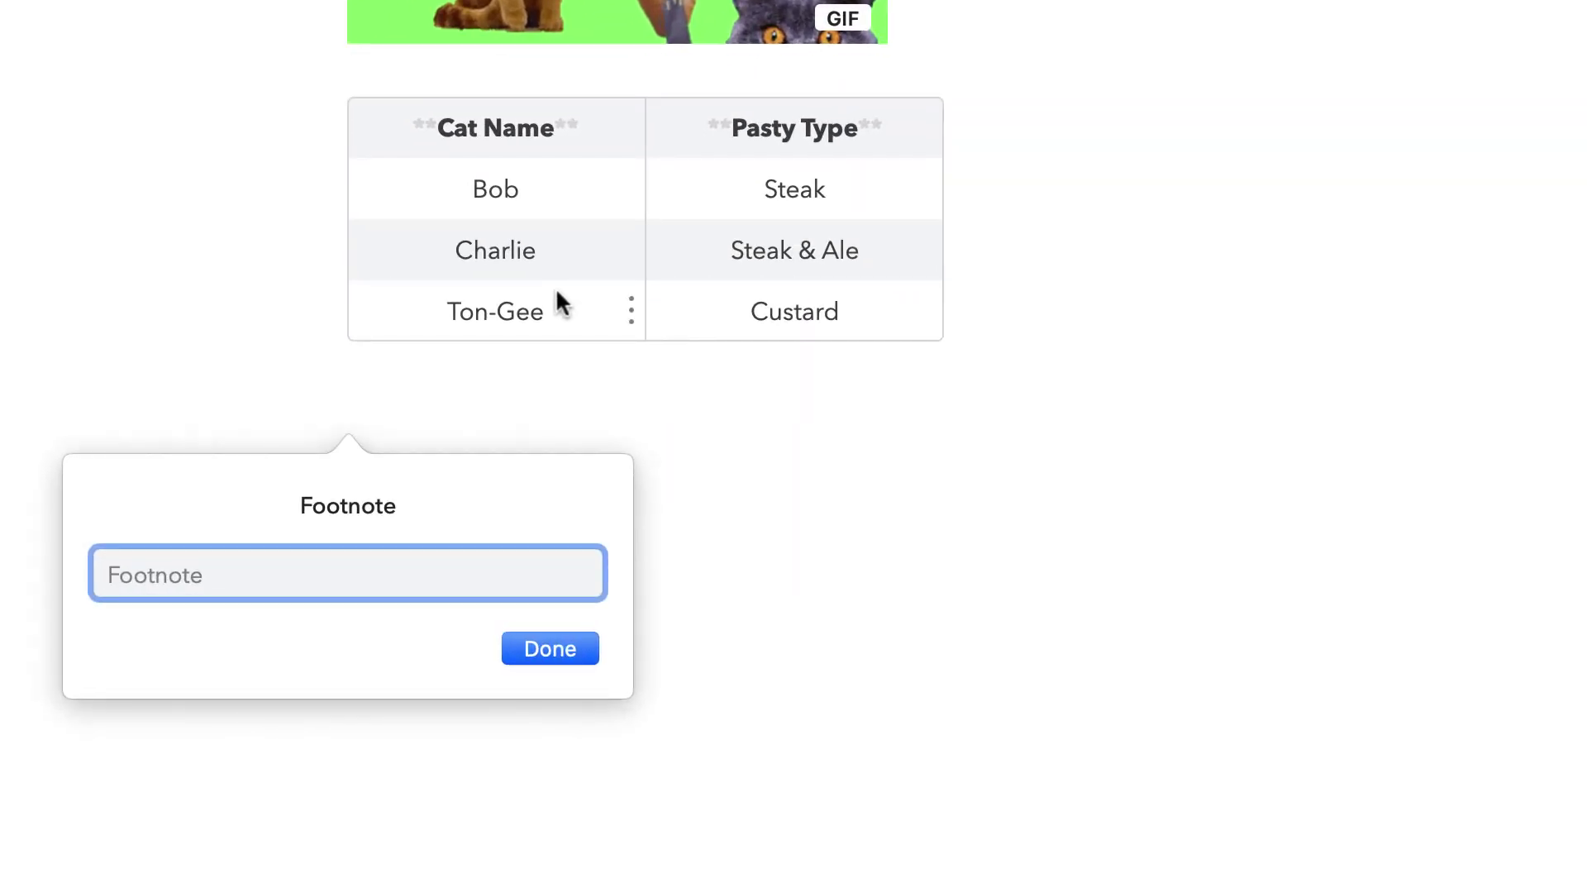
pyautogui.write('*pasty.com')
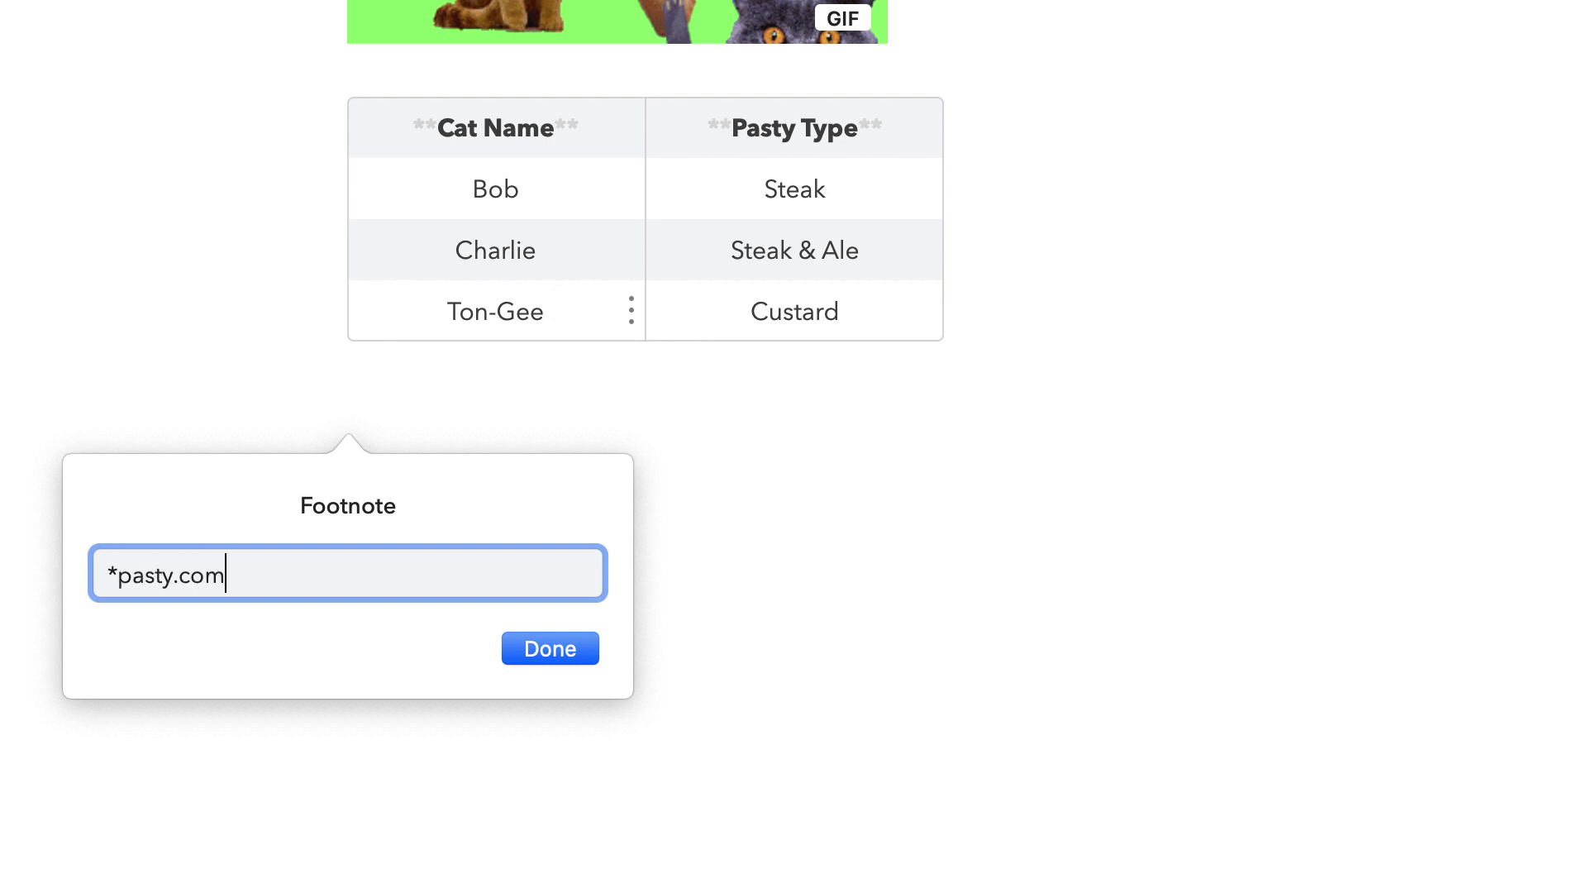
pyautogui.click(551, 653)
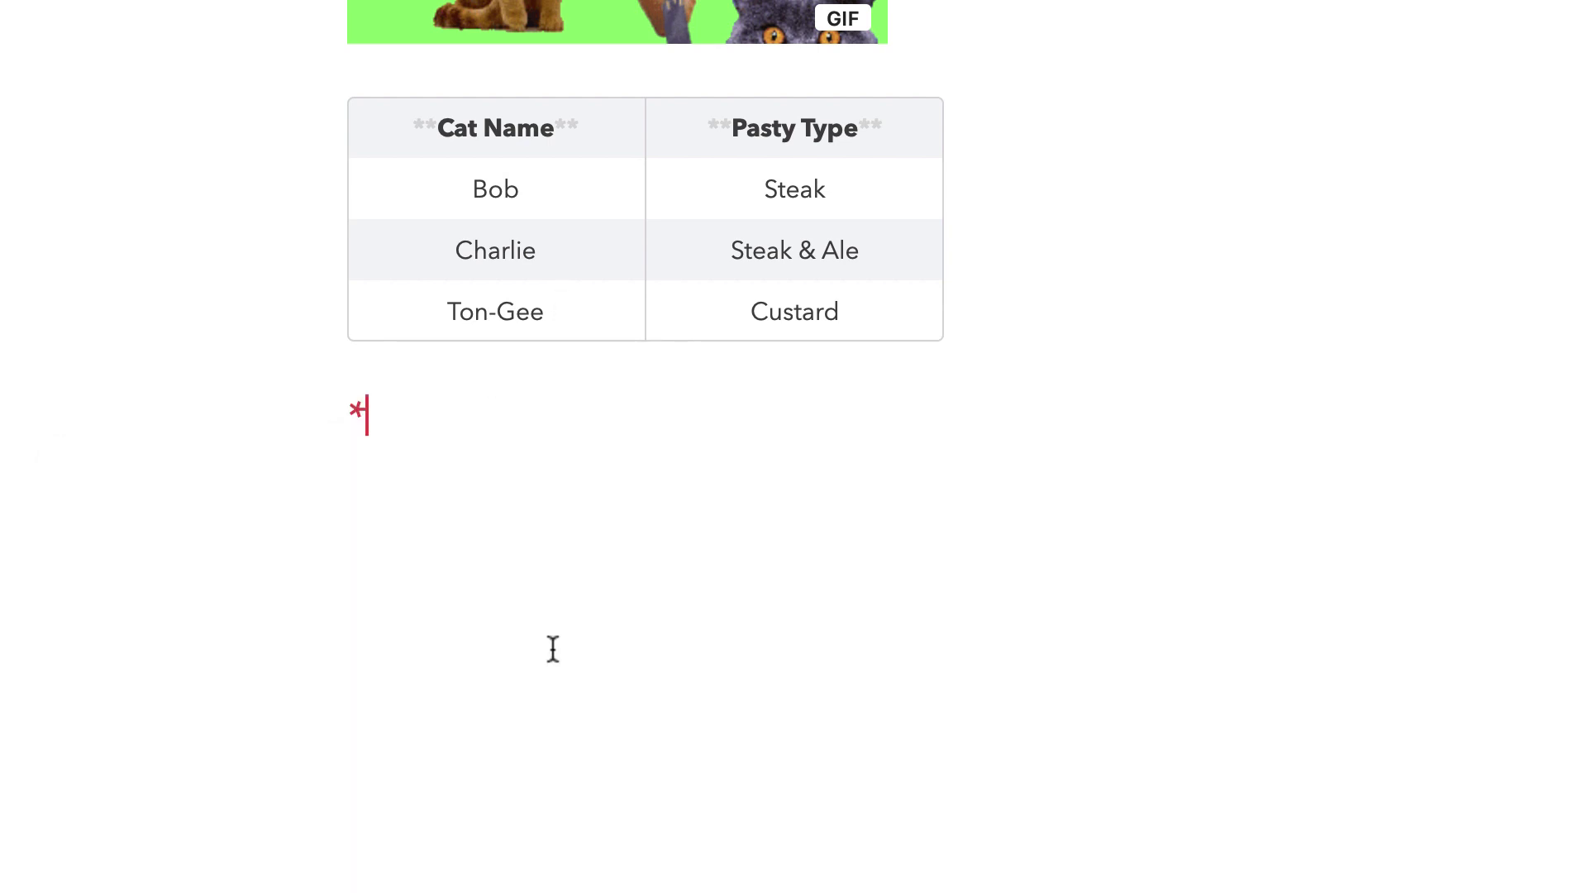
pyautogui.click(348, 414)
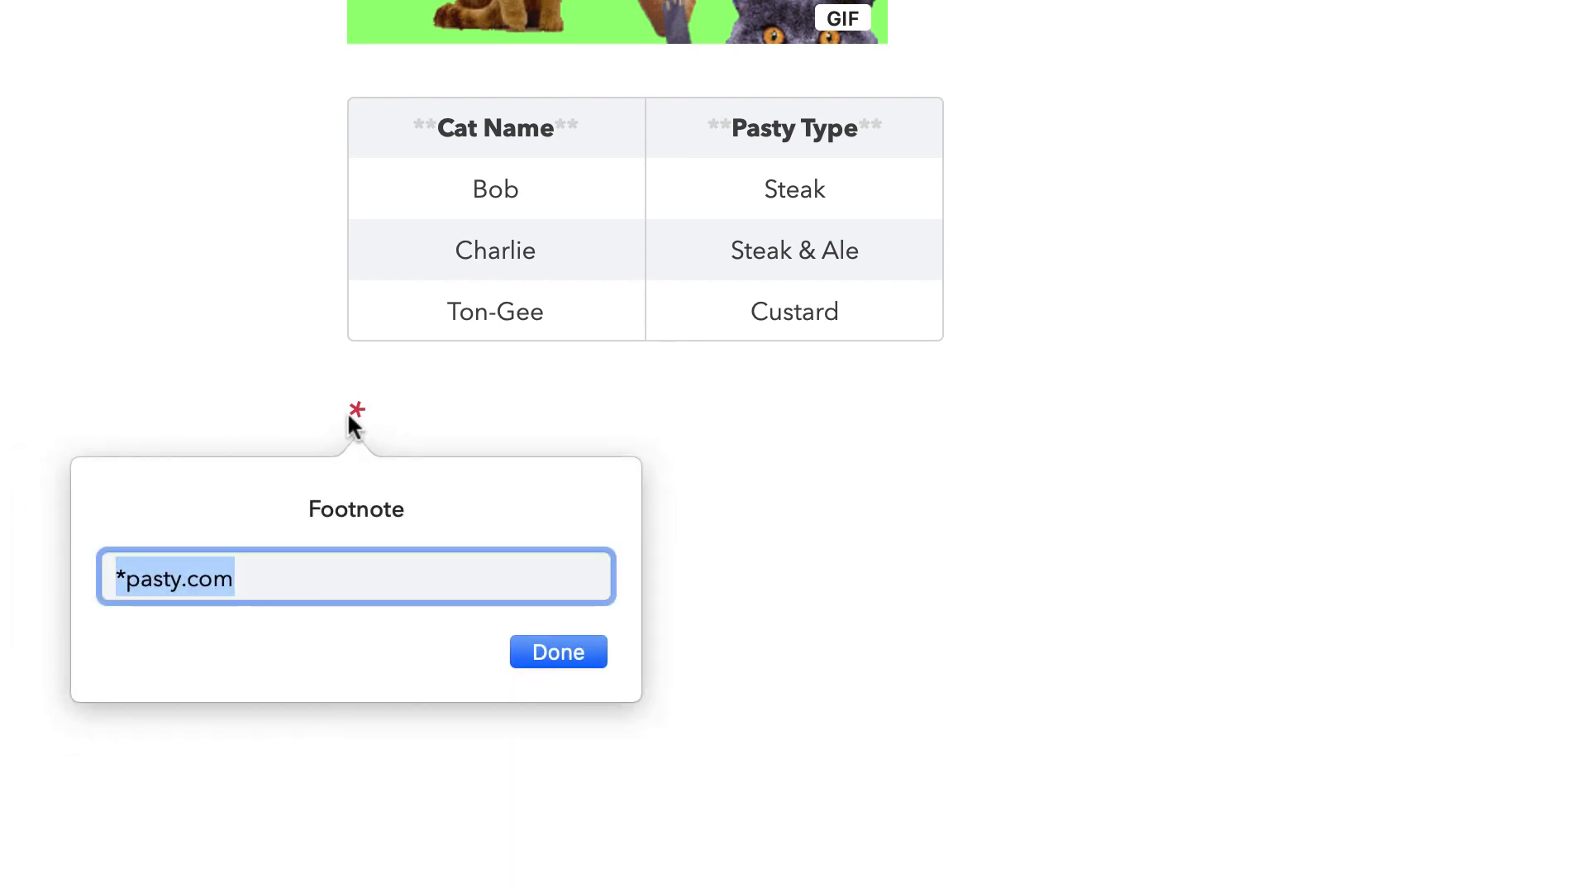
pyautogui.click(576, 651)
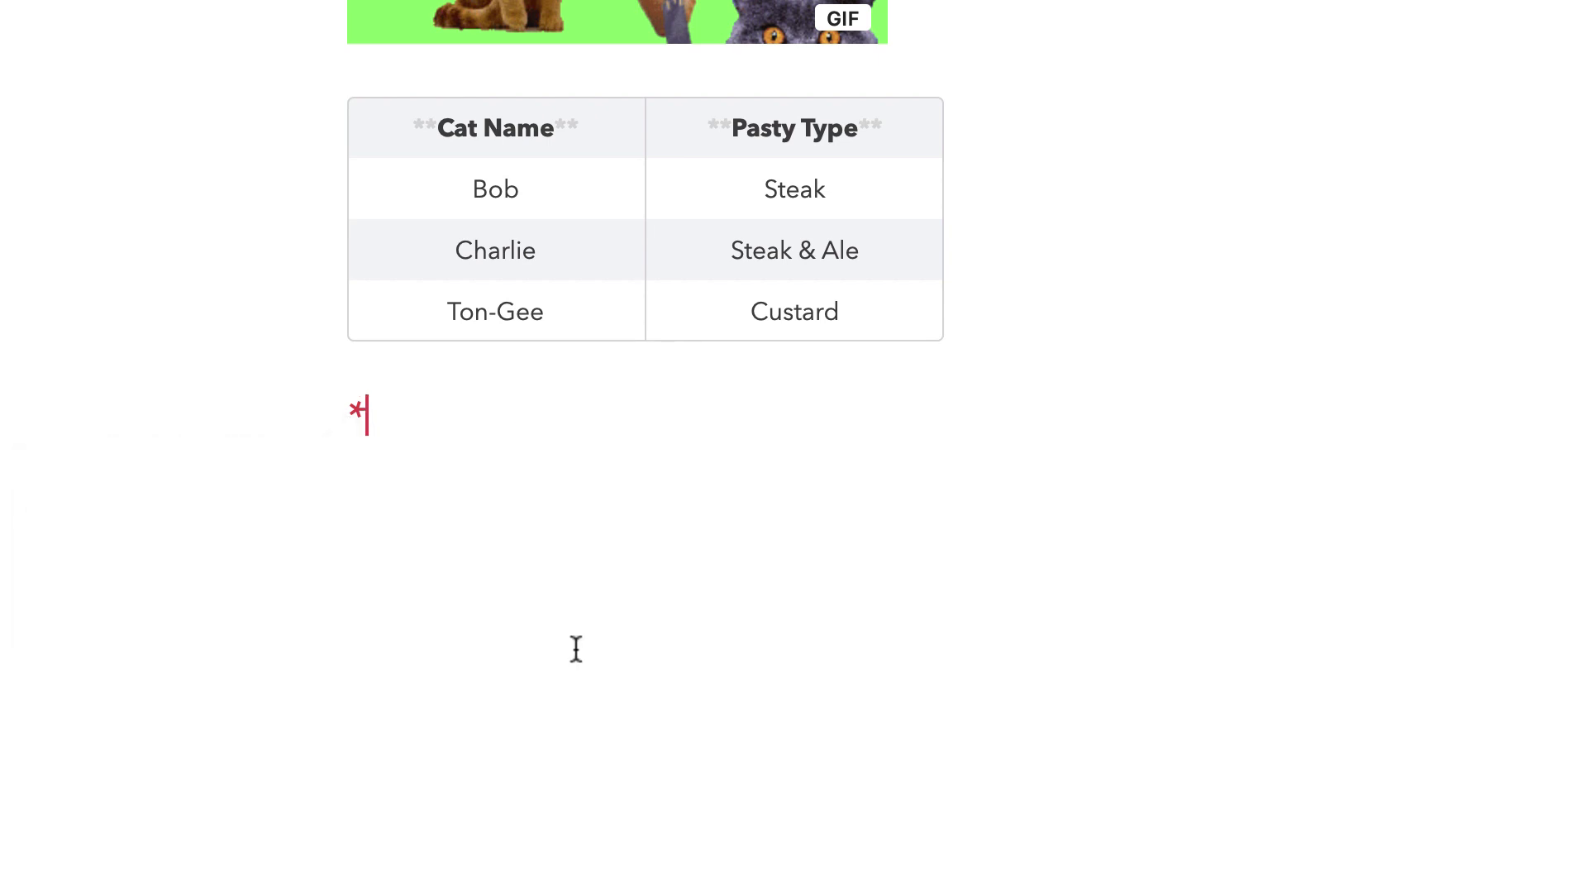